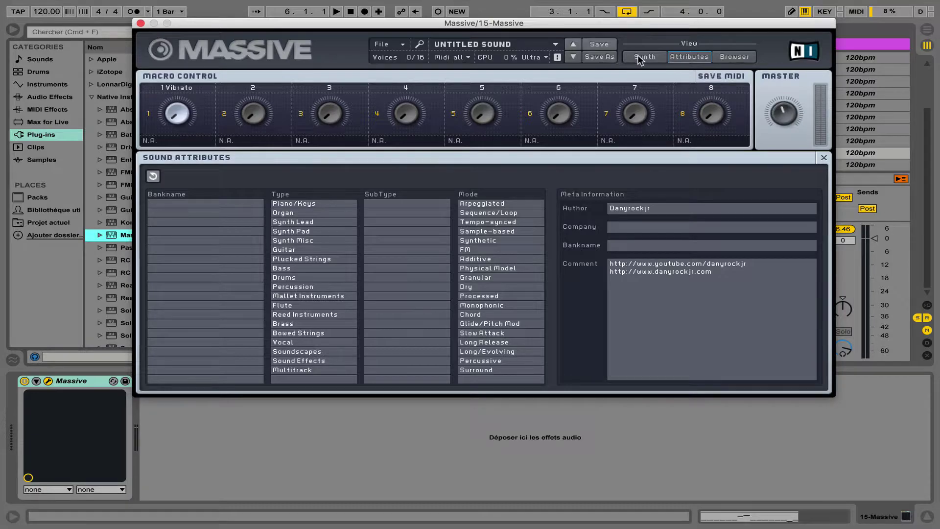
- Close the Massive synth window and start playback of the session
{"action": "left_click_drag", "start_coordinate": [528, 21], "coordinate": [527, 42]}
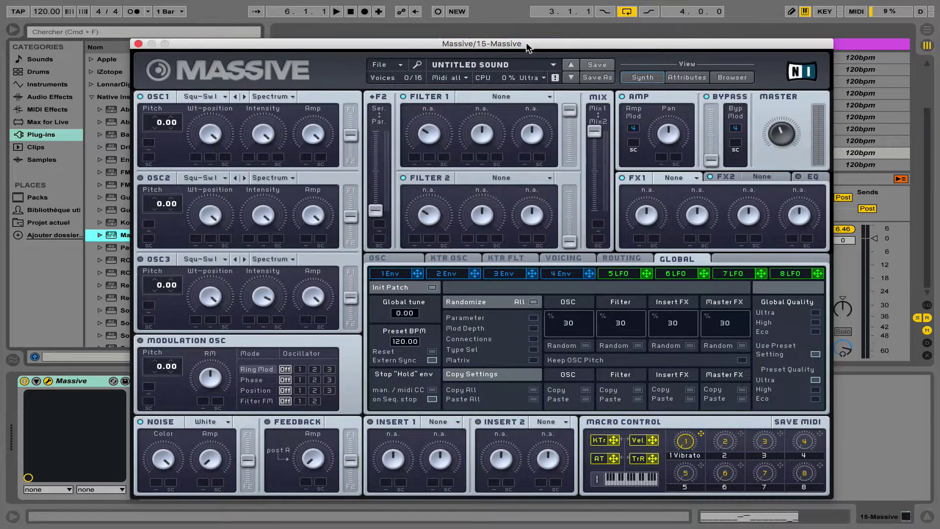
{"action": "left_click", "coordinate": [138, 44]}
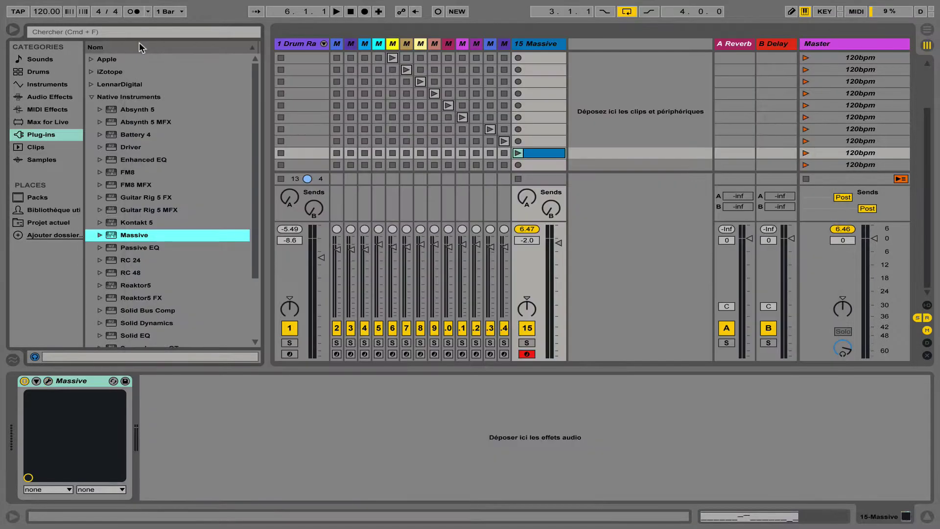
{"action": "left_click", "coordinate": [336, 15]}
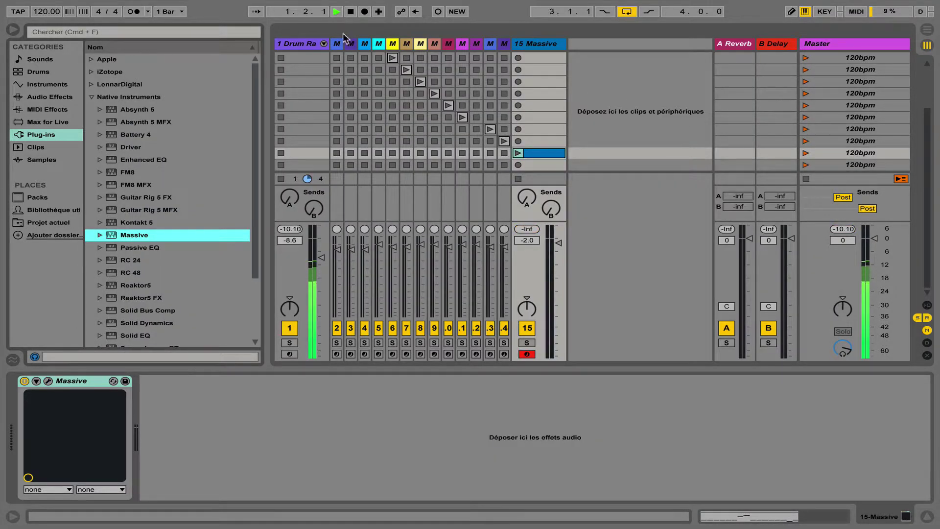
- Open the MIDI clip on the 15 Massive track and launch it
{"action": "scroll", "coordinate": [316, 83], "scroll_direction": "up", "scroll_amount": 6}
{"action": "scroll", "coordinate": [316, 83], "scroll_direction": "down", "scroll_amount": 7}
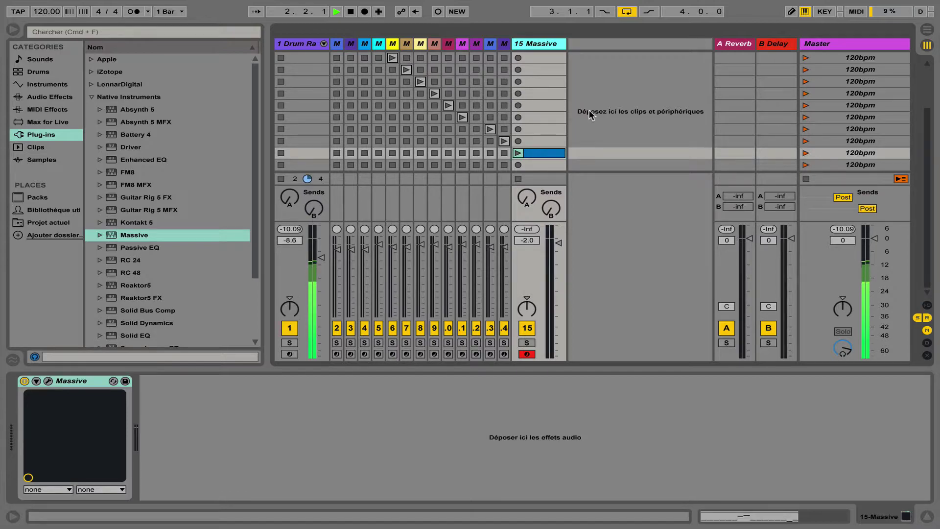
{"action": "double_click", "coordinate": [551, 152]}
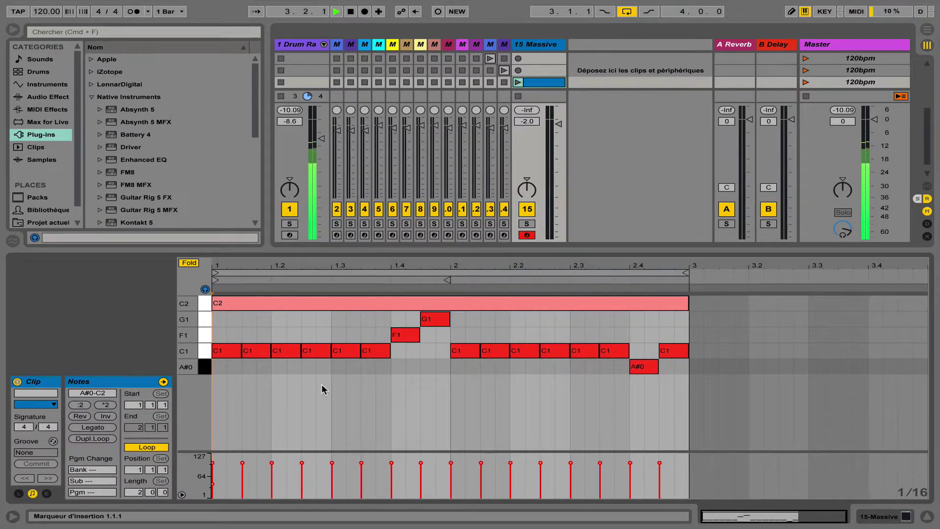
{"action": "left_click", "coordinate": [518, 82]}
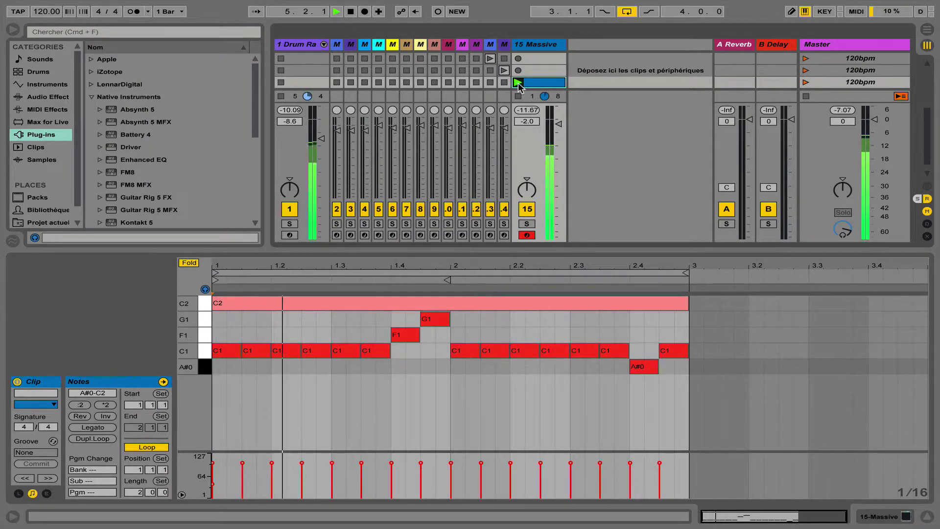
- Reopen Massive and set OSC1 to the Electric wavetable, adjusting wavetable position and intensity and routing it fully to Filter 1
{"action": "left_click", "coordinate": [541, 44]}
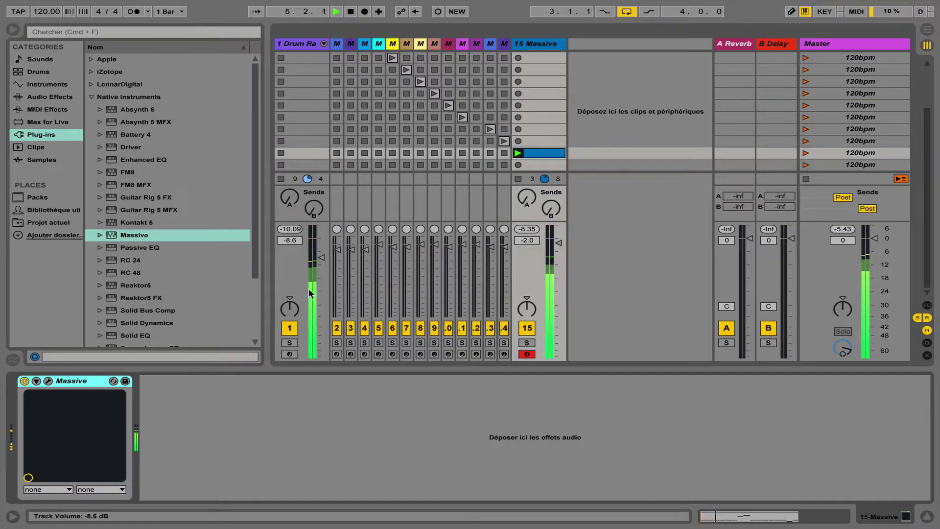
{"action": "left_click", "coordinate": [48, 381]}
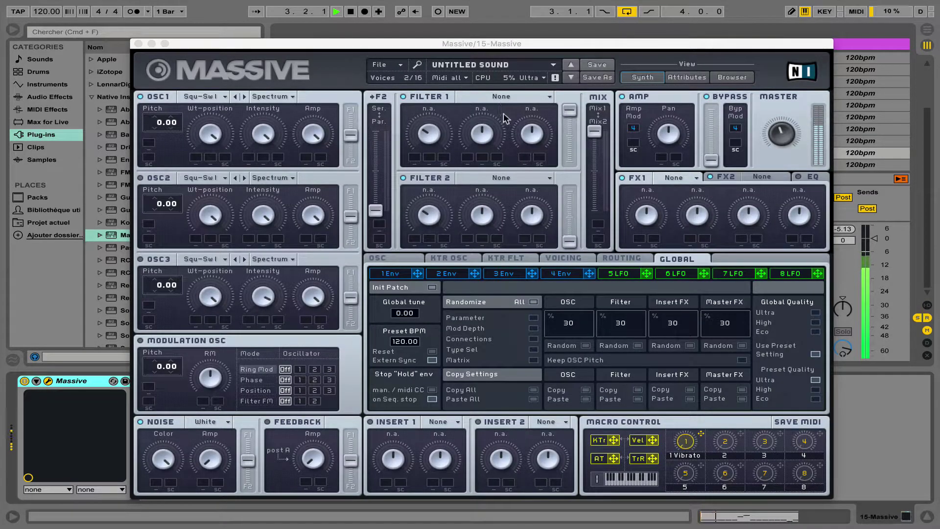
{"action": "left_click", "coordinate": [202, 97]}
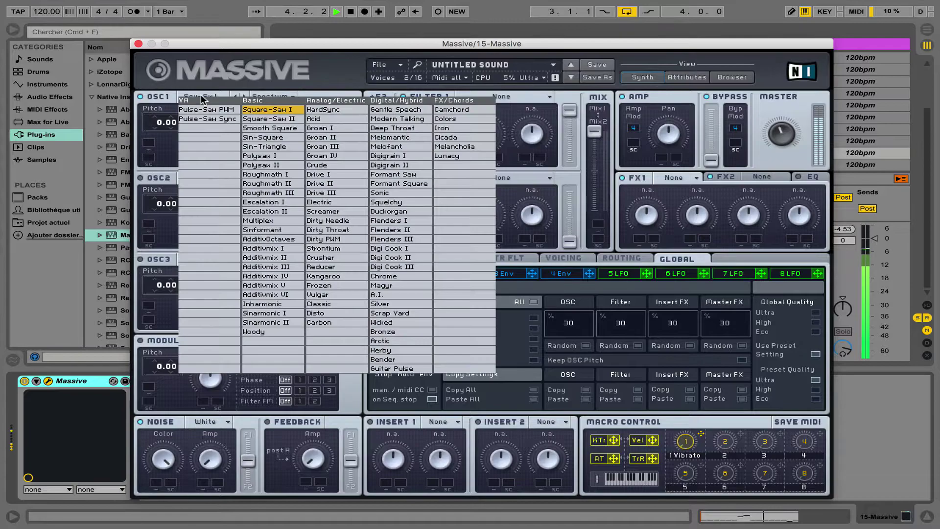
{"action": "left_click", "coordinate": [340, 200]}
{"action": "left_click_drag", "start_coordinate": [211, 133], "coordinate": [220, 167]}
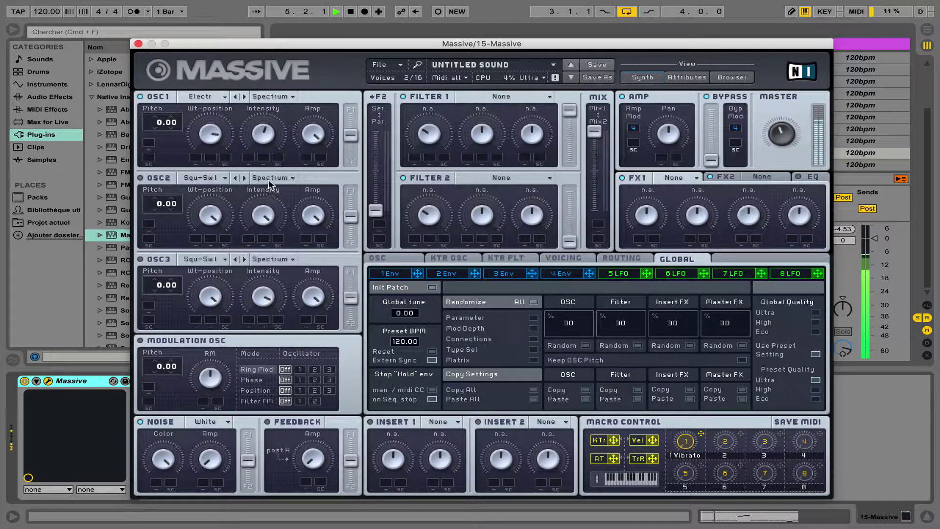
{"action": "left_click_drag", "start_coordinate": [350, 135], "coordinate": [365, 59]}
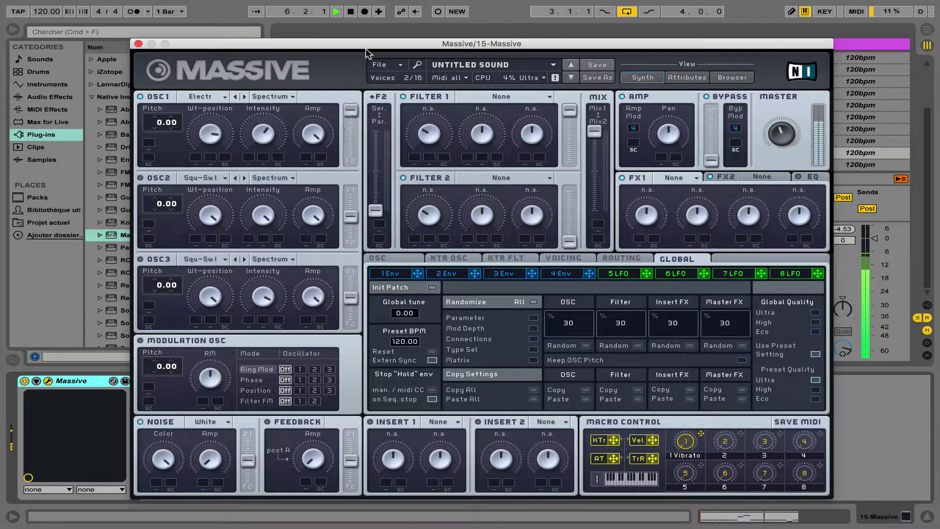
- Set Filter 1 to Lowpass 4 with lowered cutoff and minimum resonance, and centre the mix between the two filters
{"action": "left_click", "coordinate": [481, 95]}
{"action": "left_click", "coordinate": [482, 106]}
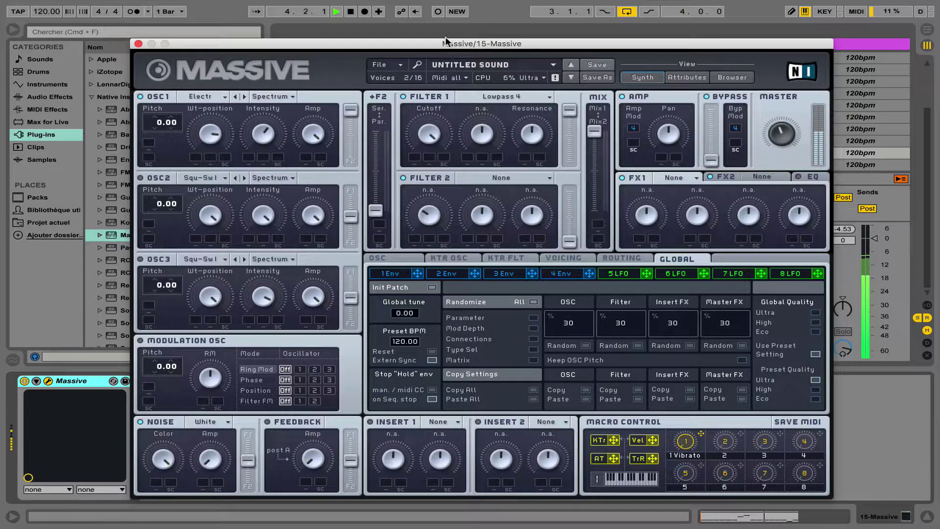
{"action": "left_click_drag", "start_coordinate": [429, 133], "coordinate": [438, 156]}
{"action": "left_click_drag", "start_coordinate": [534, 130], "coordinate": [528, 228]}
{"action": "left_click_drag", "start_coordinate": [596, 137], "coordinate": [596, 171]}
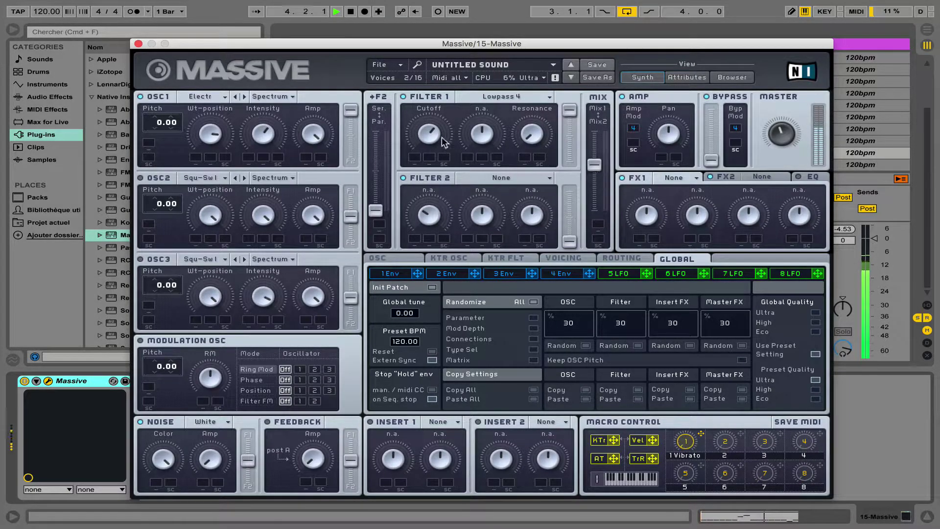
- Set OSC2 to Flenders III at pitch 7.00, with wavetable position and intensity near the middle, routed fully to Filter 2
{"action": "left_click", "coordinate": [196, 177]}
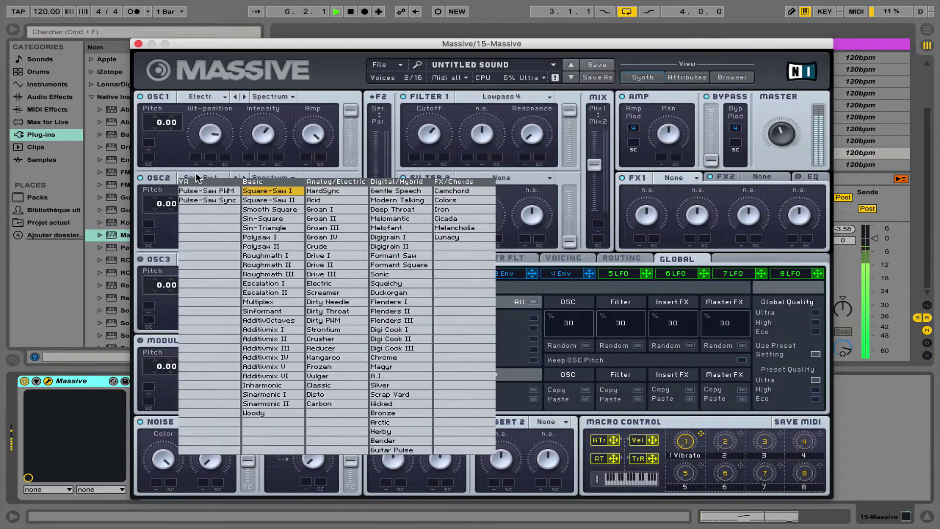
{"action": "left_click", "coordinate": [397, 320]}
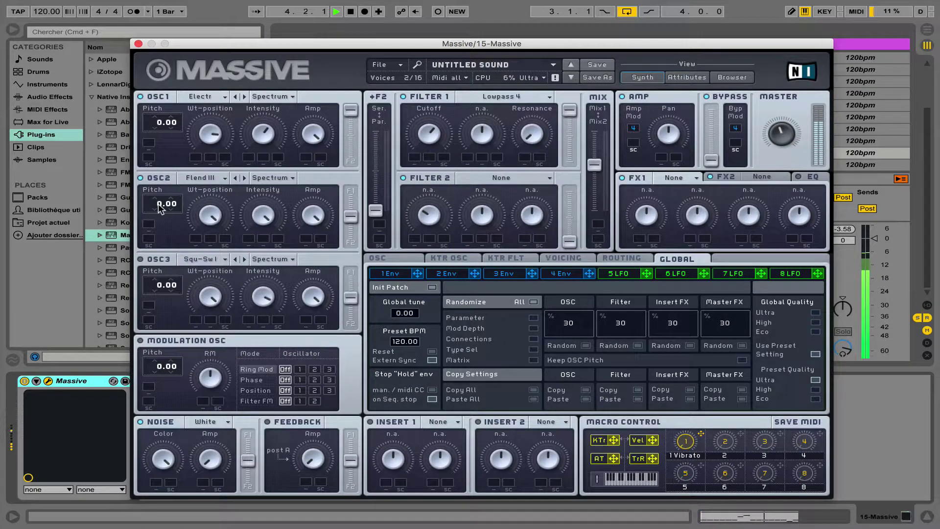
{"action": "left_click_drag", "start_coordinate": [158, 197], "coordinate": [163, 182]}
{"action": "left_click_drag", "start_coordinate": [211, 212], "coordinate": [233, 271]}
{"action": "left_click_drag", "start_coordinate": [249, 227], "coordinate": [276, 278]}
{"action": "left_click_drag", "start_coordinate": [345, 221], "coordinate": [365, 301]}
- Set Filter 2 to Scream, raise its cutoff and output level, and slightly reduce the Scream amount
{"action": "left_click", "coordinate": [494, 177]}
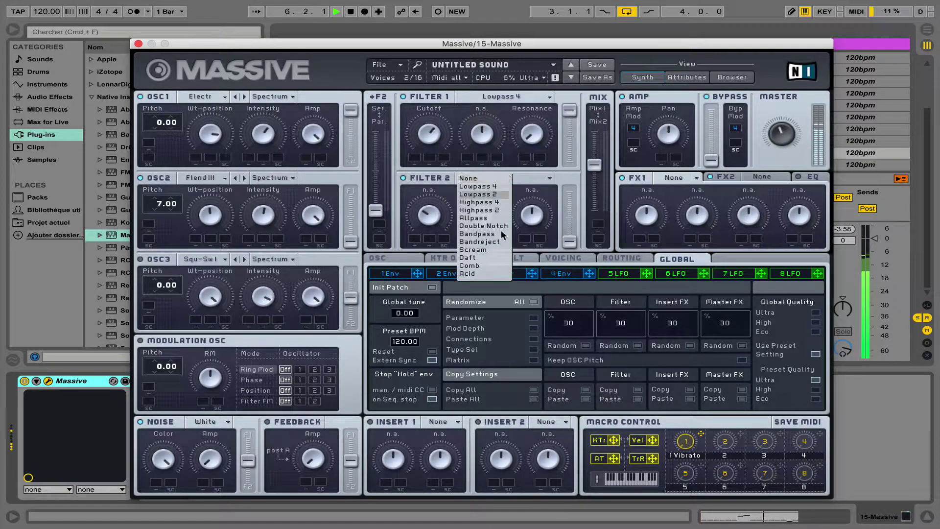
{"action": "left_click", "coordinate": [493, 251]}
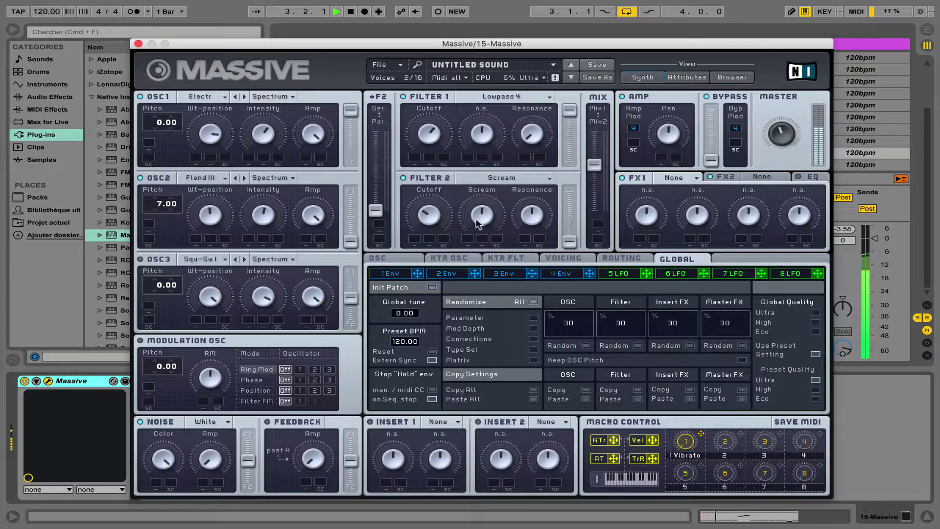
{"action": "left_click_drag", "start_coordinate": [428, 216], "coordinate": [441, 154]}
{"action": "left_click_drag", "start_coordinate": [570, 242], "coordinate": [567, 163]}
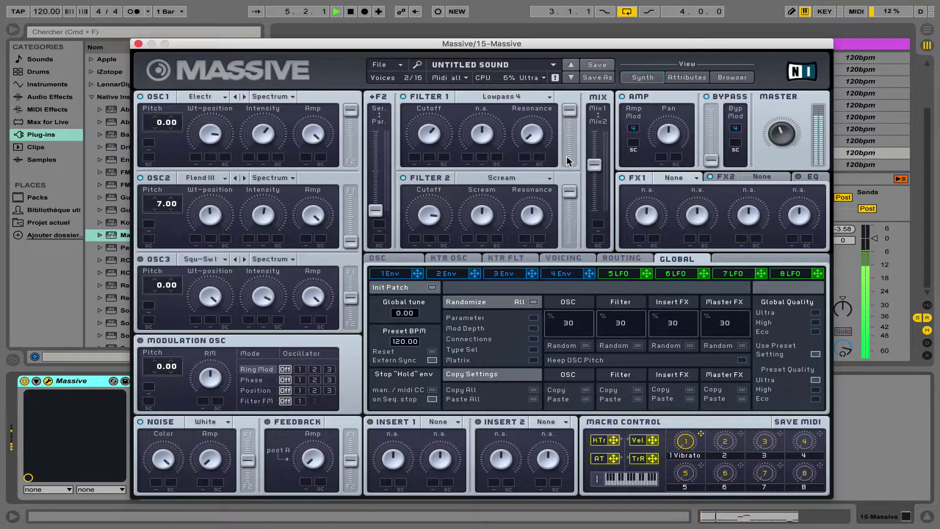
{"action": "left_click_drag", "start_coordinate": [434, 218], "coordinate": [432, 238]}
{"action": "left_click_drag", "start_coordinate": [429, 205], "coordinate": [491, 221]}
{"action": "mouse_move", "coordinate": [431, 216]}
{"action": "left_mouse_down"}
{"action": "mouse_move", "coordinate": [438, 245]}
{"action": "mouse_move", "coordinate": [434, 226]}
{"action": "left_mouse_up"}
- Set OSC3 to Flenders III with a low wavetable position and route it fully to Filter 2
{"action": "left_click", "coordinate": [198, 257]}
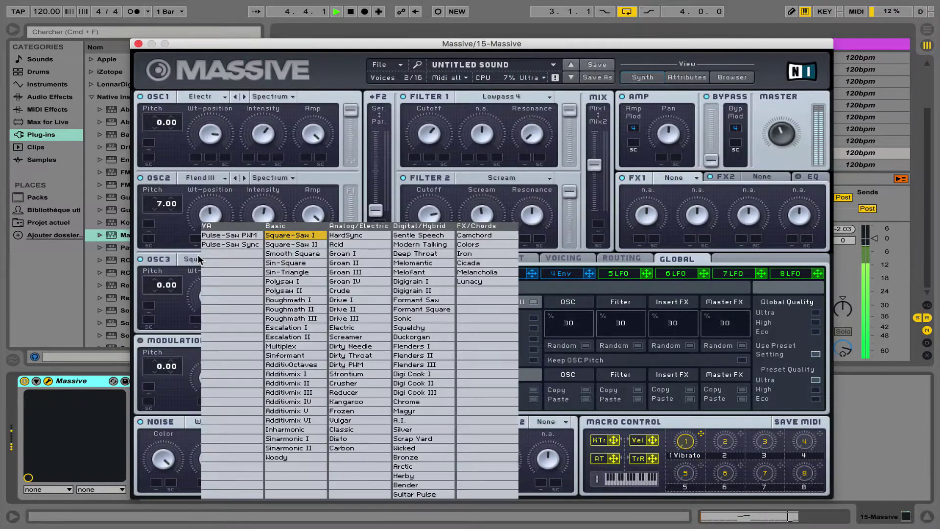
{"action": "left_click", "coordinate": [419, 365]}
{"action": "left_click_drag", "start_coordinate": [209, 300], "coordinate": [223, 345]}
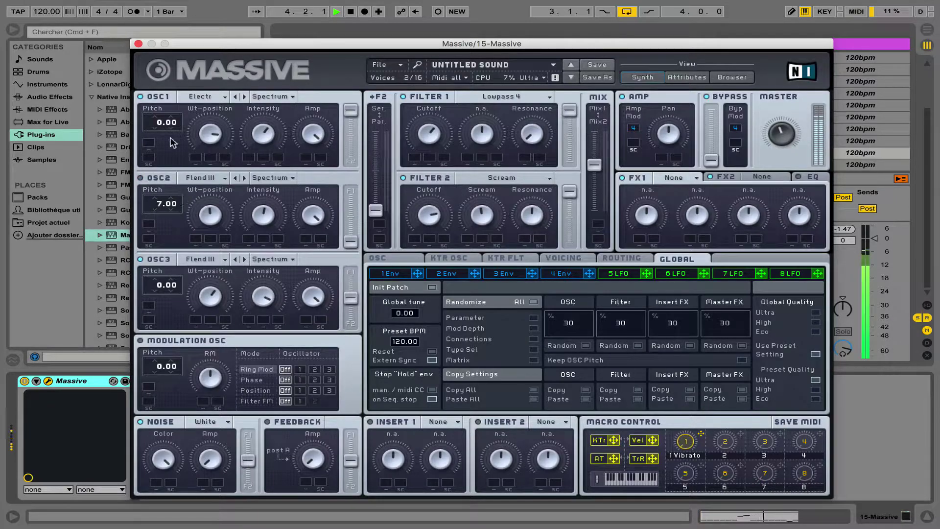
{"action": "left_click_drag", "start_coordinate": [269, 297], "coordinate": [210, 303]}
{"action": "left_click_drag", "start_coordinate": [353, 303], "coordinate": [356, 376]}
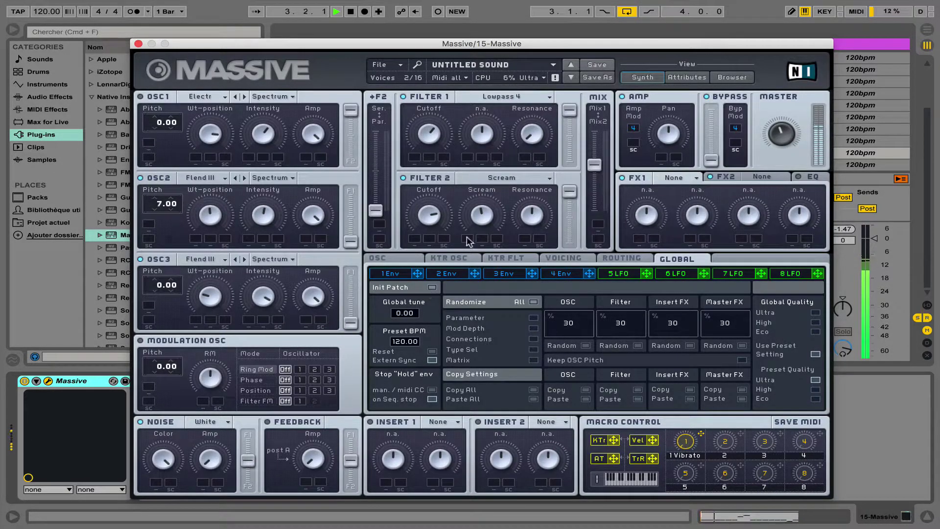
- Fine-tune Filter 2's cutoff and compare the sound with OSC1 switched off and on
{"action": "left_click_drag", "start_coordinate": [433, 219], "coordinate": [435, 252]}
{"action": "mouse_move", "coordinate": [423, 218]}
{"action": "left_mouse_down"}
{"action": "mouse_move", "coordinate": [416, 200]}
{"action": "mouse_move", "coordinate": [421, 214]}
{"action": "left_mouse_up"}
{"action": "left_click", "coordinate": [141, 97]}
{"action": "left_click", "coordinate": [141, 97]}
- Check the signal routing, load Hardclipper in Insert 1, and raise its drive and dry/wet amounts
{"action": "left_click", "coordinate": [616, 260]}
{"action": "left_click", "coordinate": [567, 260]}
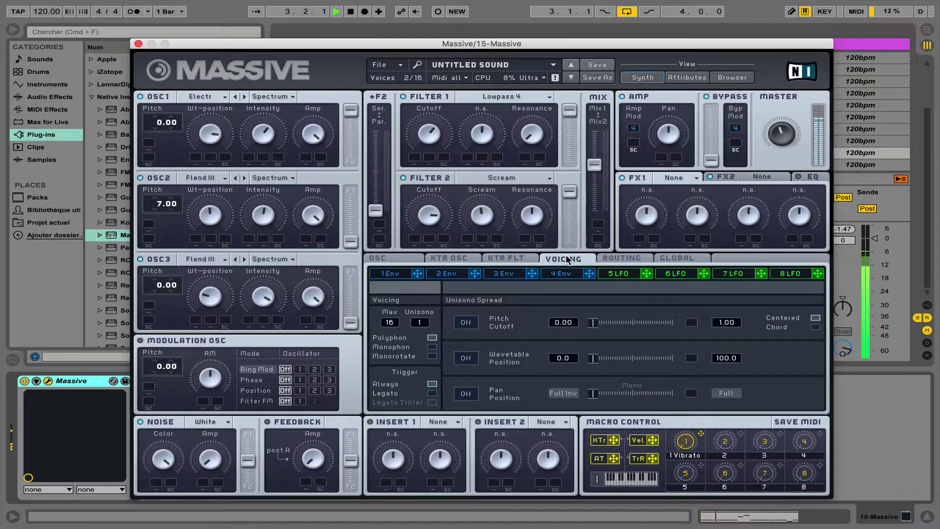
{"action": "left_click", "coordinate": [609, 260]}
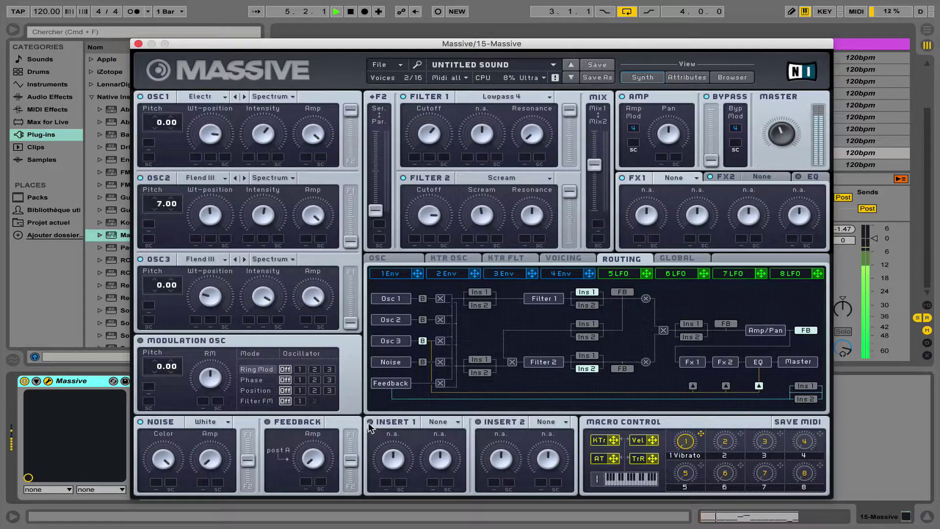
{"action": "left_click", "coordinate": [439, 421]}
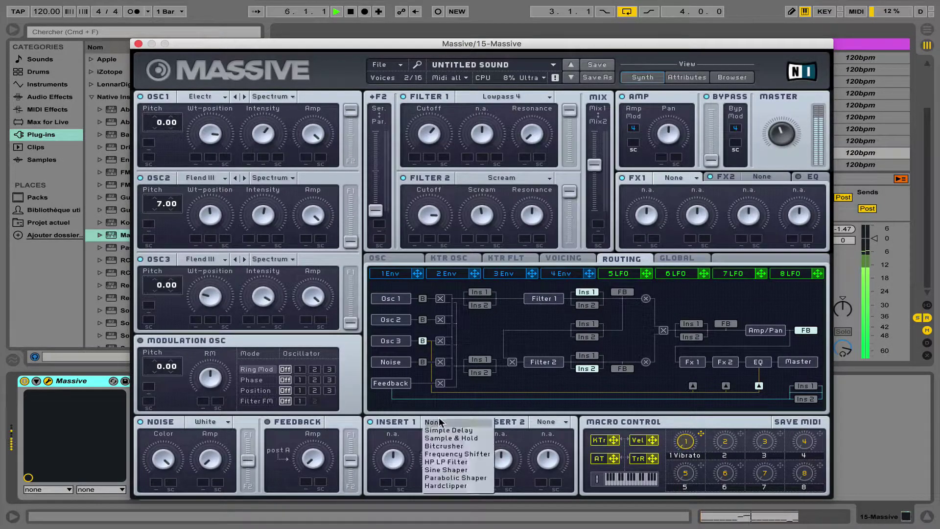
{"action": "left_click", "coordinate": [439, 480]}
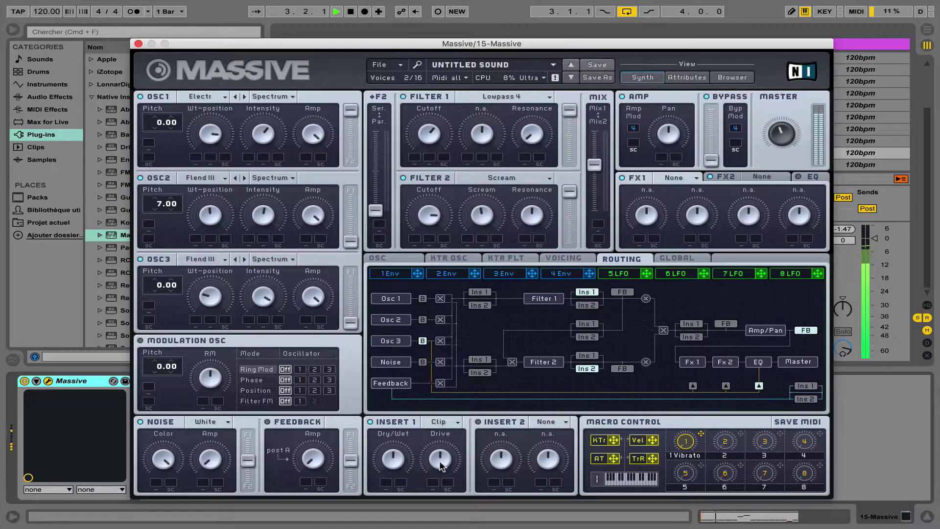
{"action": "left_click_drag", "start_coordinate": [436, 442], "coordinate": [392, 456]}
- Set the voicing to Monorotate with the trigger on Always, and turn on the Pan Position unisono spread
{"action": "left_click", "coordinate": [573, 261]}
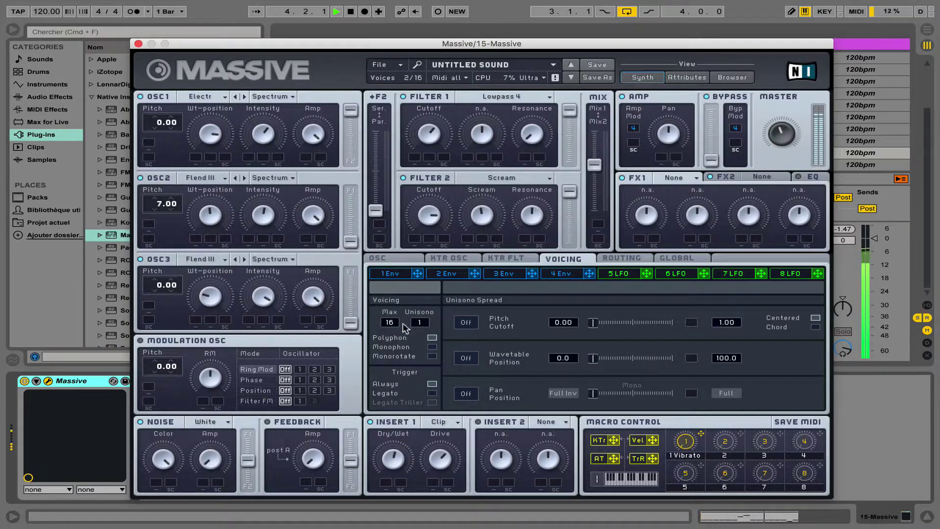
{"action": "left_click", "coordinate": [431, 347]}
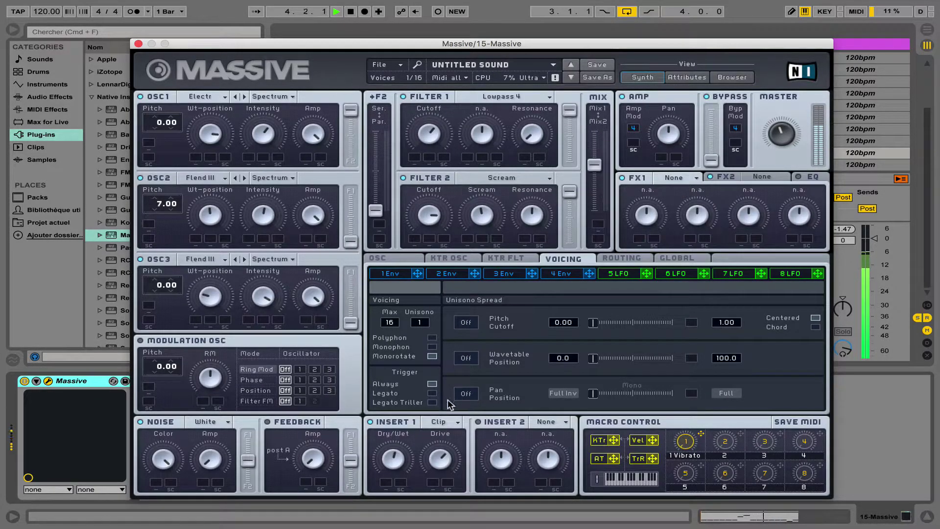
{"action": "left_click", "coordinate": [465, 394]}
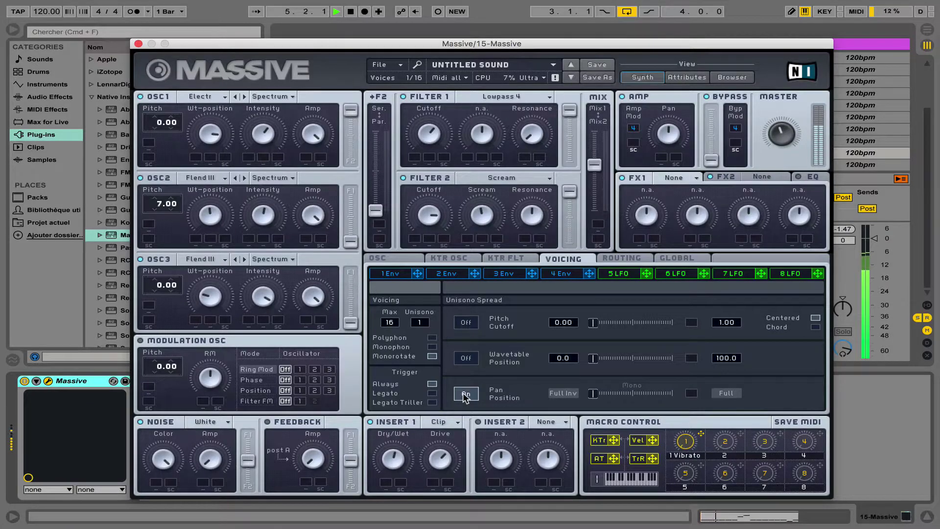
{"action": "left_click", "coordinate": [433, 393]}
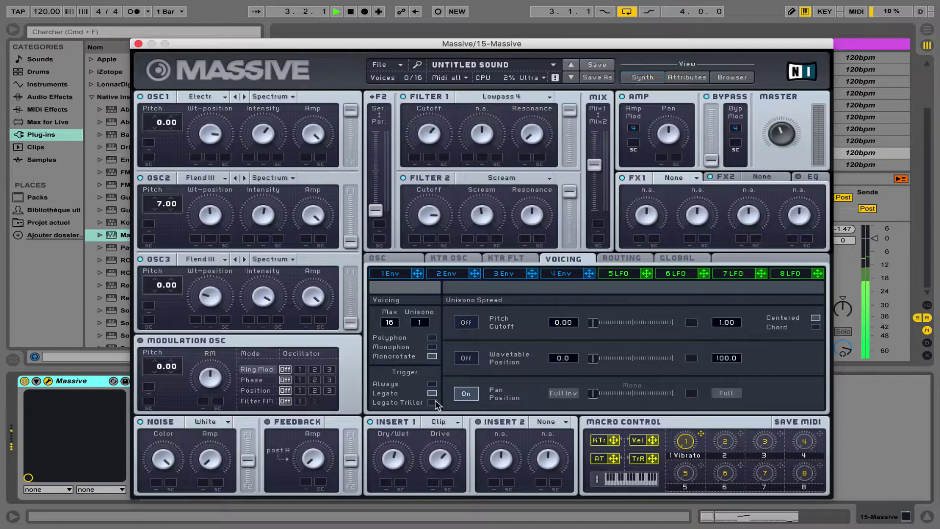
{"action": "left_click", "coordinate": [433, 384]}
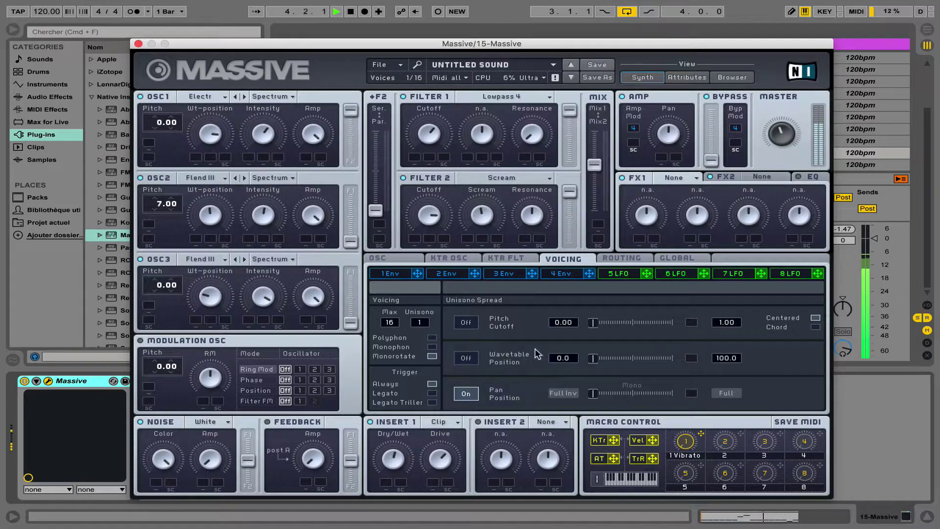
- Enable the Pitch Cutoff spread with 4 unisono voices and apply a slight detune
{"action": "left_click", "coordinate": [468, 323]}
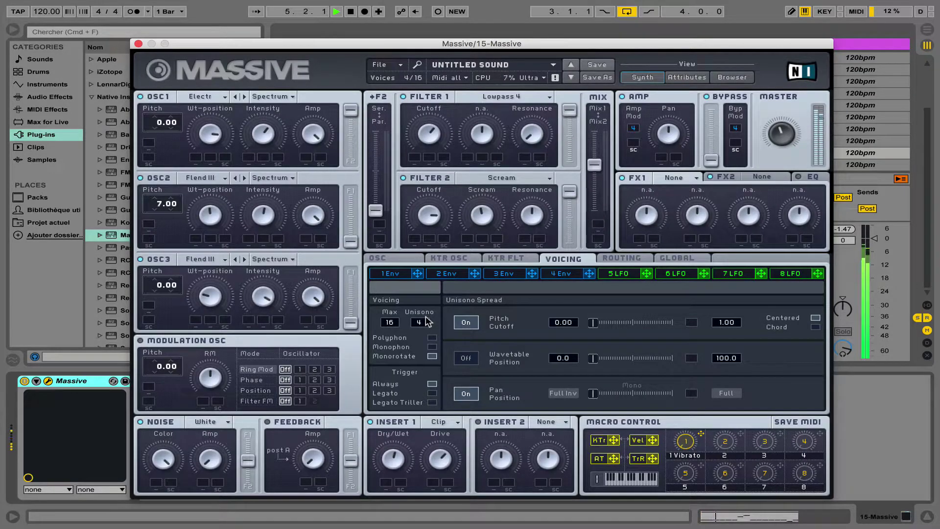
{"action": "left_click_drag", "start_coordinate": [594, 319], "coordinate": [601, 327]}
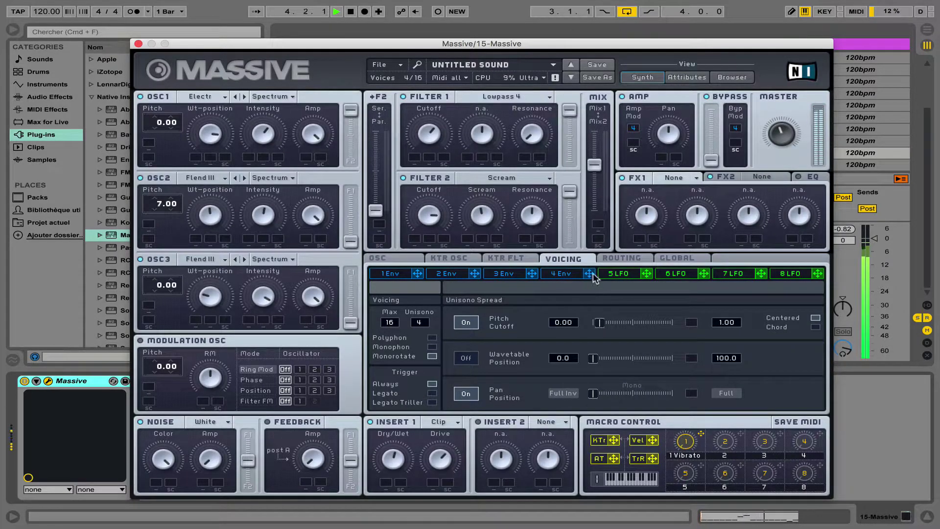
- Load Reverb in the FX1 slot and Phaser in the FX2 slot
{"action": "left_click", "coordinate": [621, 274]}
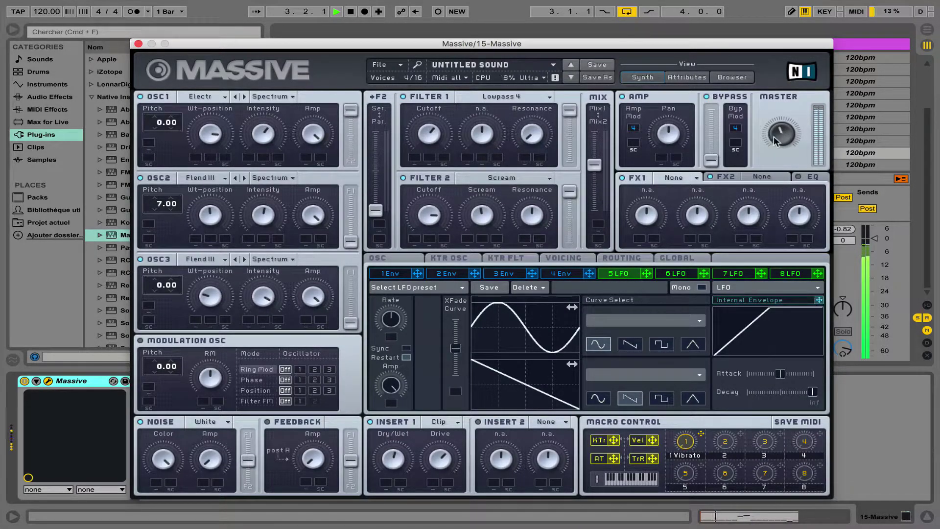
{"action": "left_click", "coordinate": [684, 185]}
{"action": "left_click", "coordinate": [684, 188]}
{"action": "left_click", "coordinate": [767, 179]}
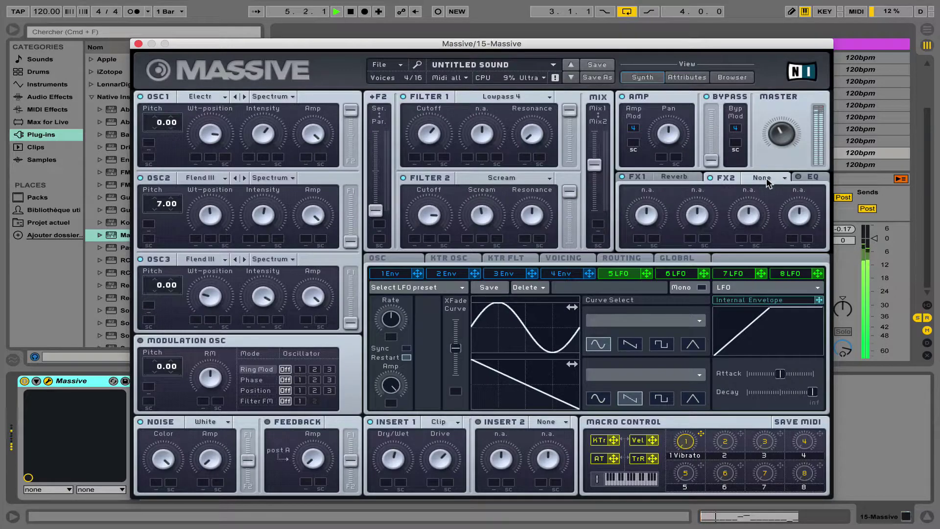
{"action": "left_click", "coordinate": [764, 177]}
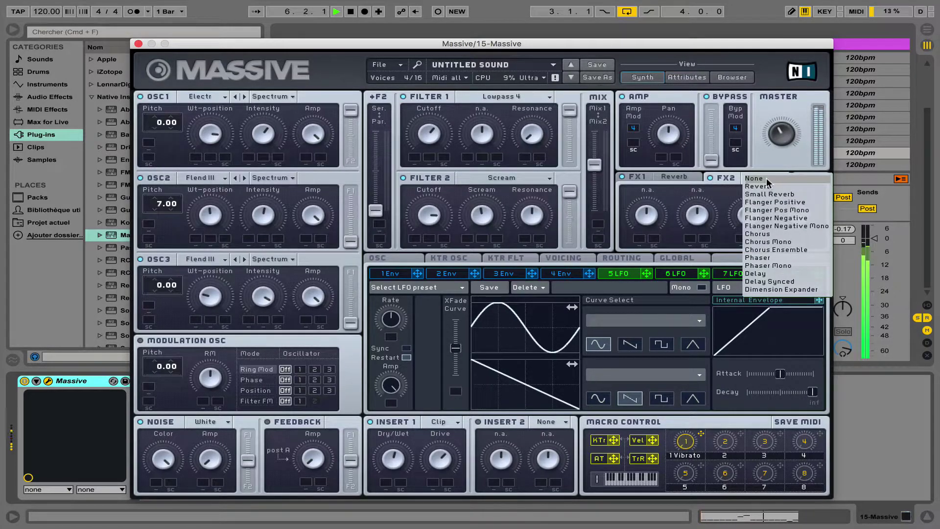
{"action": "left_click", "coordinate": [783, 258]}
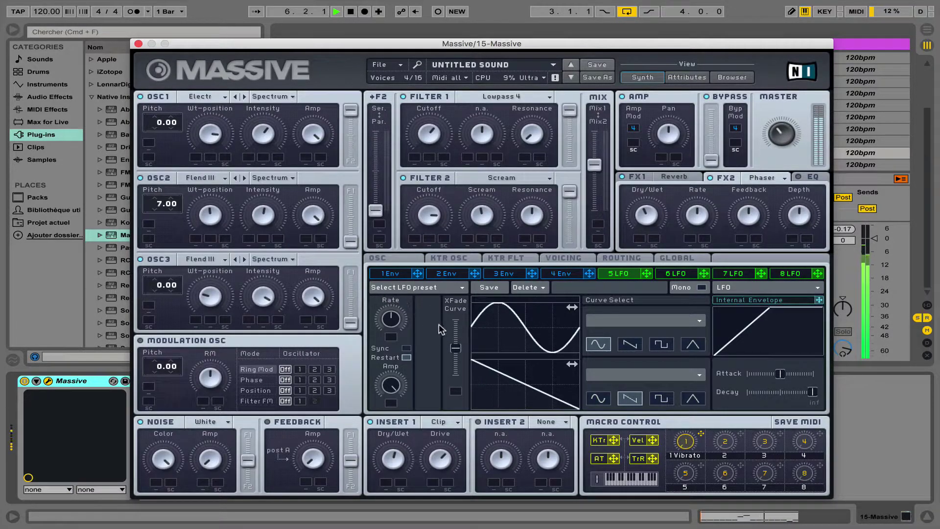
- Shift the filter mix fully to Mix1, then raise Filter 1's cutoff and add some resonance
{"action": "left_click_drag", "start_coordinate": [424, 132], "coordinate": [440, 161]}
{"action": "left_click_drag", "start_coordinate": [595, 164], "coordinate": [596, 120]}
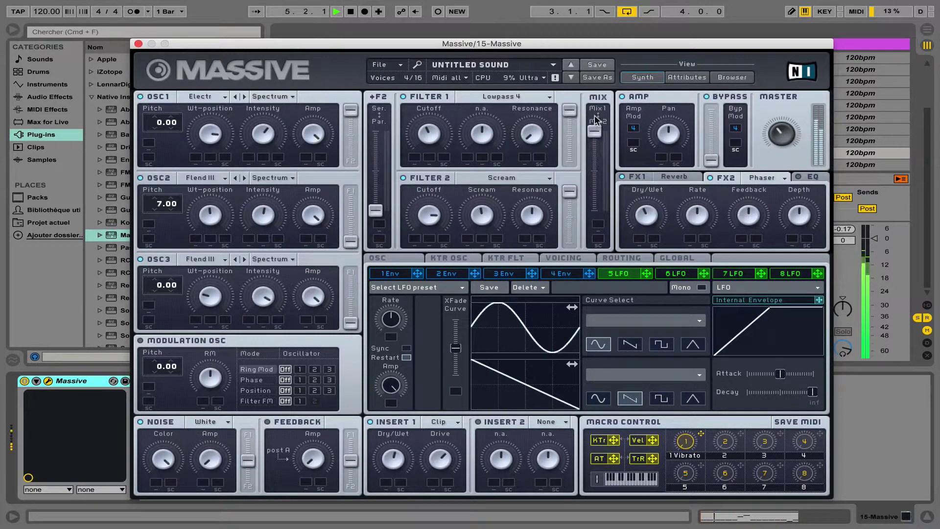
{"action": "left_click_drag", "start_coordinate": [437, 128], "coordinate": [450, 62]}
{"action": "mouse_move", "coordinate": [454, 99]}
{"action": "left_mouse_down"}
{"action": "mouse_move", "coordinate": [459, 117]}
{"action": "mouse_move", "coordinate": [458, 106]}
{"action": "left_mouse_up"}
{"action": "left_click_drag", "start_coordinate": [531, 88], "coordinate": [535, 108]}
{"action": "left_click_drag", "start_coordinate": [430, 76], "coordinate": [440, 109]}
{"action": "left_click_drag", "start_coordinate": [444, 145], "coordinate": [434, 80]}
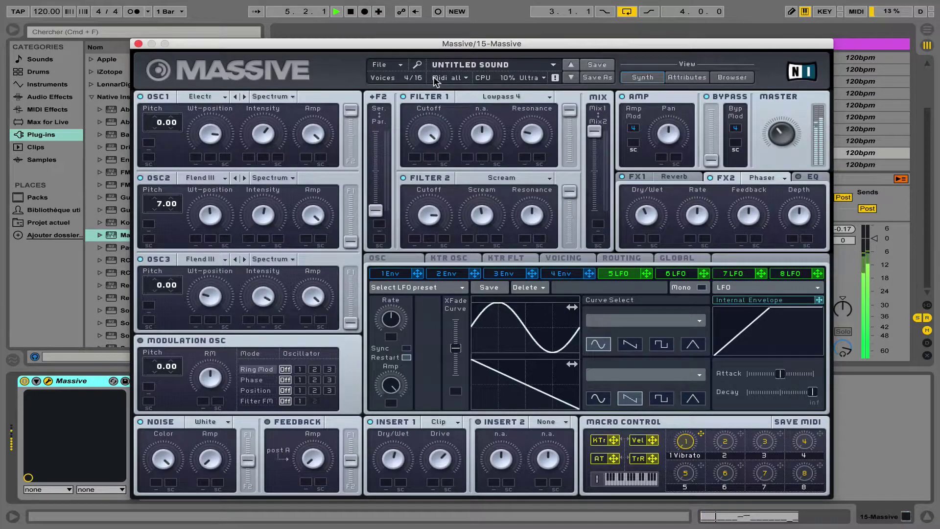
- Modulate Filter 1's cutoff with LFO 5 and compare the LFO's curve shapes, keeping the sine wave
{"action": "left_click_drag", "start_coordinate": [648, 274], "coordinate": [429, 209]}
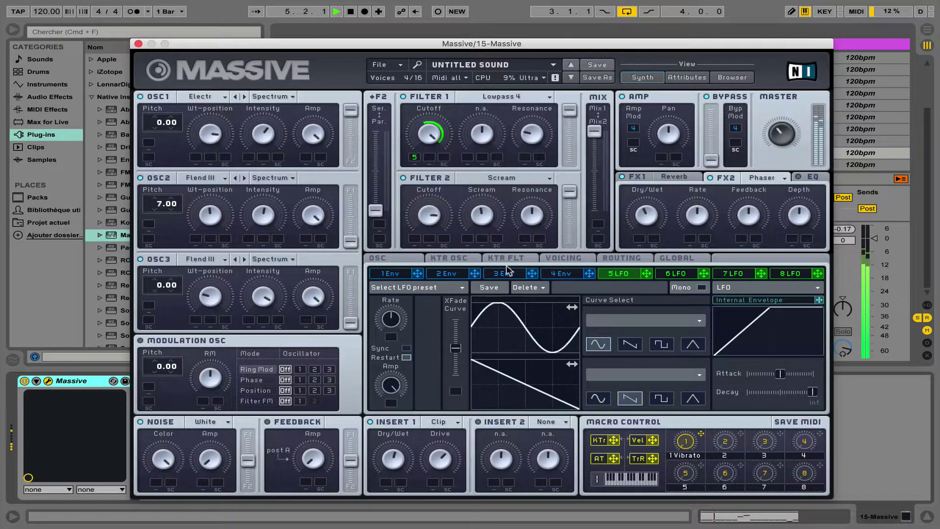
{"action": "left_click", "coordinate": [630, 344]}
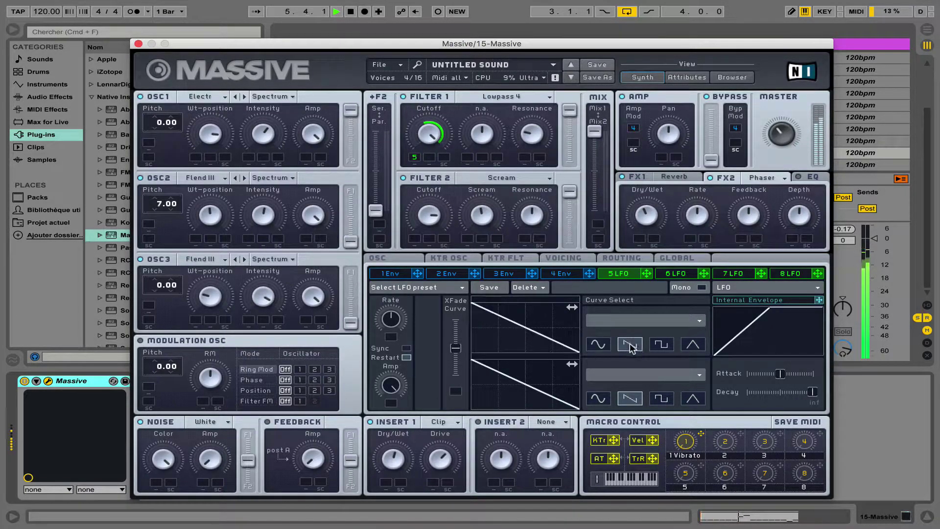
{"action": "left_click", "coordinate": [662, 344]}
{"action": "left_click", "coordinate": [694, 344]}
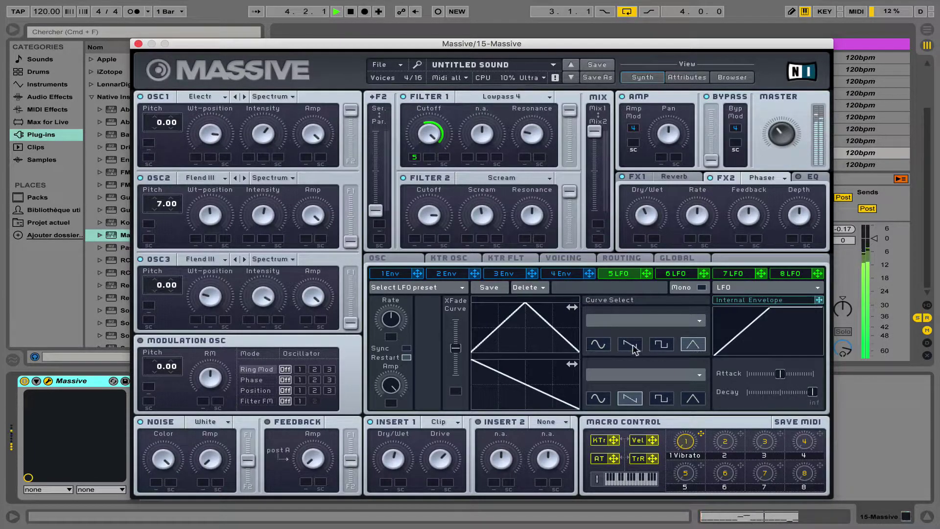
{"action": "left_click", "coordinate": [599, 344]}
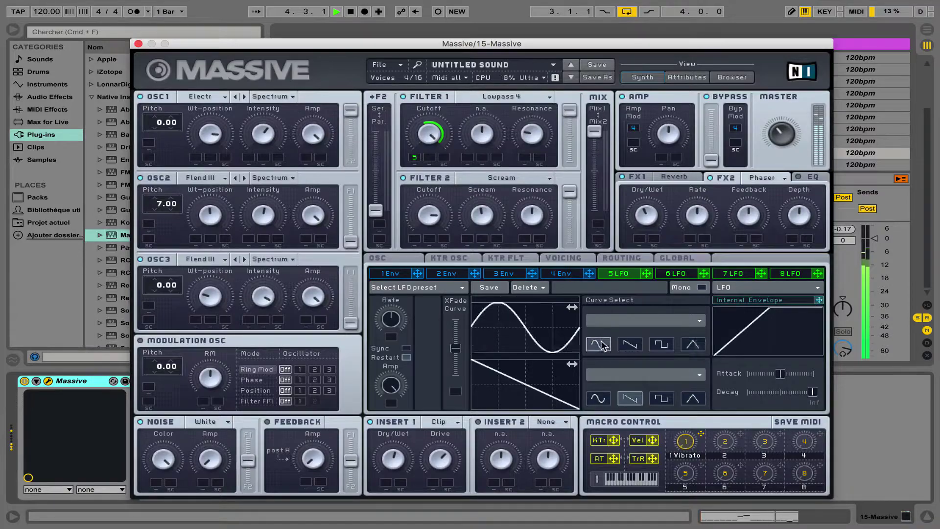
- Sync LFO 5 at a 1/8 ratio and bring the filter mix back to about the middle
{"action": "left_click", "coordinate": [406, 348]}
{"action": "left_click_drag", "start_coordinate": [396, 329], "coordinate": [398, 335]}
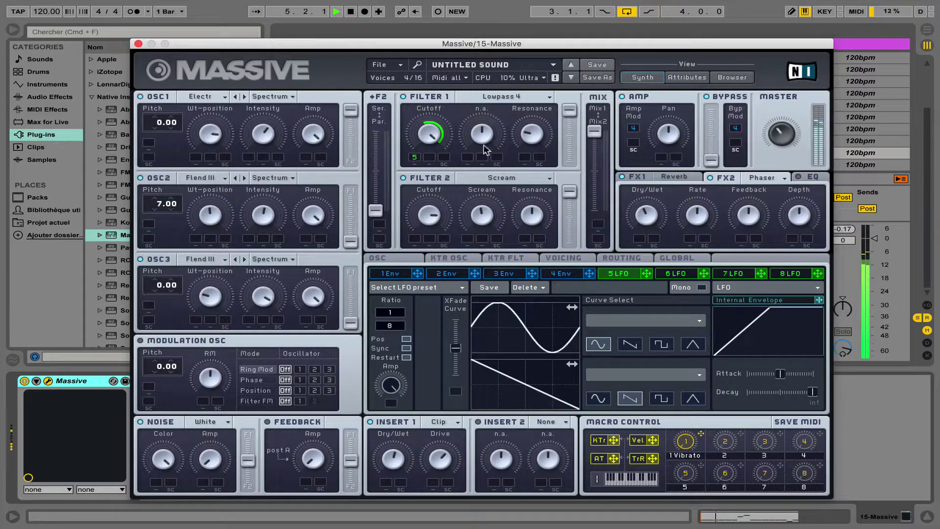
{"action": "mouse_move", "coordinate": [428, 142]}
{"action": "left_mouse_down"}
{"action": "mouse_move", "coordinate": [439, 163]}
{"action": "mouse_move", "coordinate": [427, 134]}
{"action": "left_mouse_up"}
{"action": "mouse_move", "coordinate": [530, 137]}
{"action": "left_mouse_down"}
{"action": "mouse_move", "coordinate": [518, 85]}
{"action": "mouse_move", "coordinate": [542, 163]}
{"action": "mouse_move", "coordinate": [533, 136]}
{"action": "left_mouse_up"}
{"action": "left_click_drag", "start_coordinate": [595, 135], "coordinate": [596, 176]}
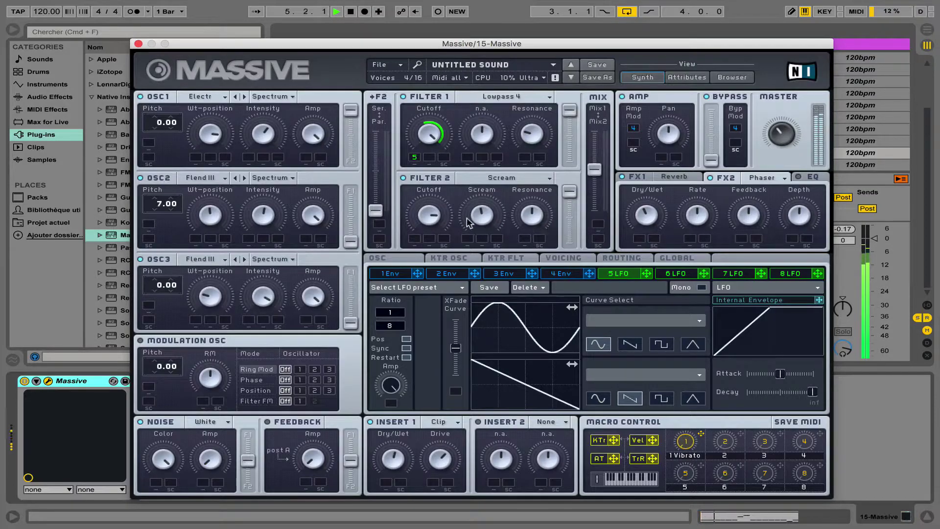
- Lower Filter 2's cutoff and modulate it with LFO 6, raising the filter's Scream and Resonance amounts
{"action": "left_click_drag", "start_coordinate": [426, 215], "coordinate": [436, 244]}
{"action": "left_click", "coordinate": [688, 275]}
{"action": "left_click_drag", "start_coordinate": [703, 273], "coordinate": [410, 219]}
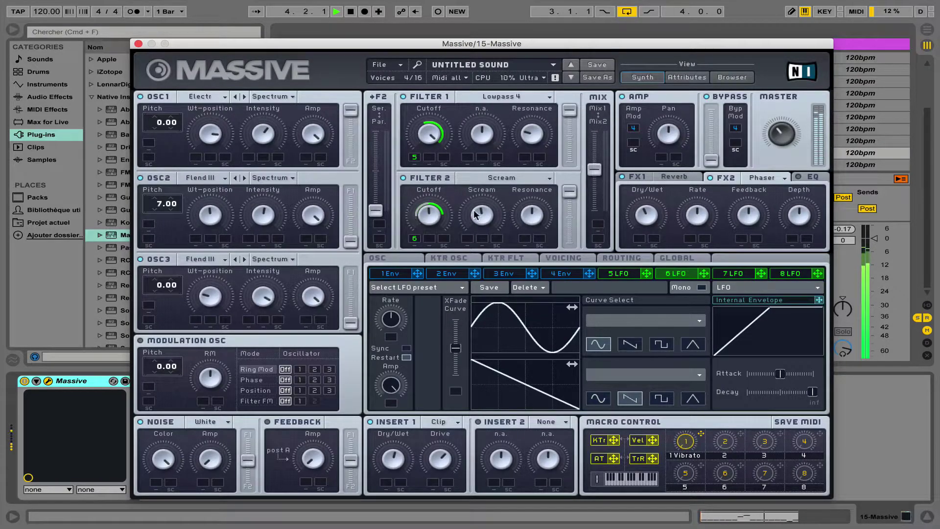
{"action": "mouse_move", "coordinate": [485, 215]}
{"action": "left_mouse_down"}
{"action": "mouse_move", "coordinate": [481, 173]}
{"action": "mouse_move", "coordinate": [494, 208]}
{"action": "left_mouse_up"}
{"action": "left_click_drag", "start_coordinate": [531, 172], "coordinate": [533, 217]}
- Compare LFO 6's sawtooth, square, triangle and sine curves and keep the sawtooth
{"action": "left_click", "coordinate": [634, 348]}
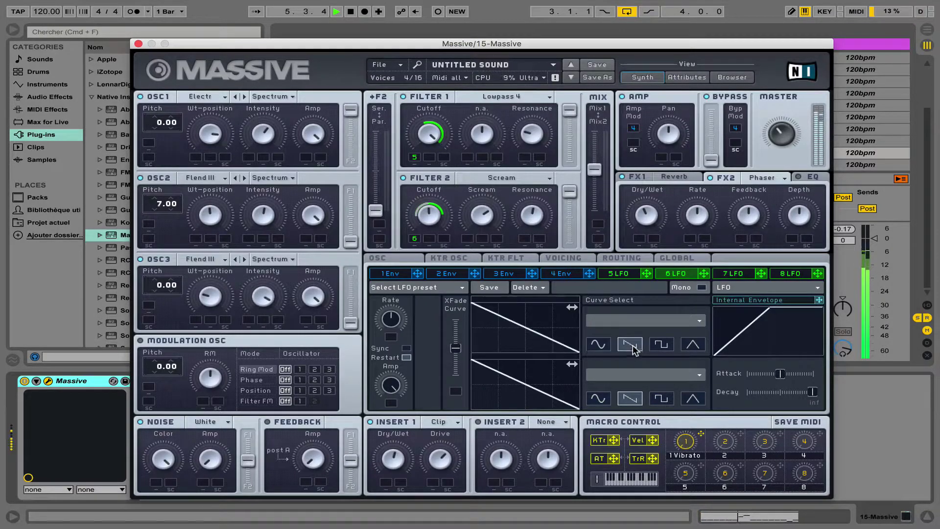
{"action": "left_click", "coordinate": [661, 345]}
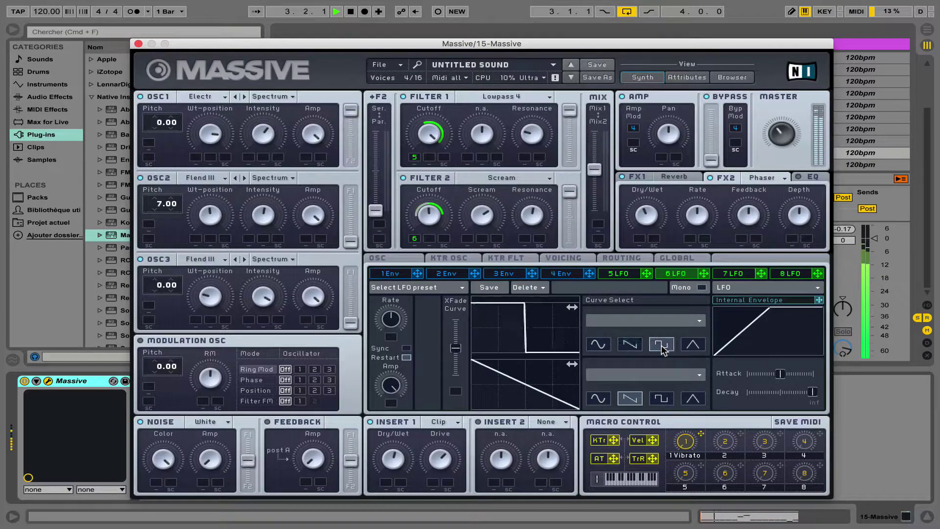
{"action": "left_click", "coordinate": [693, 347]}
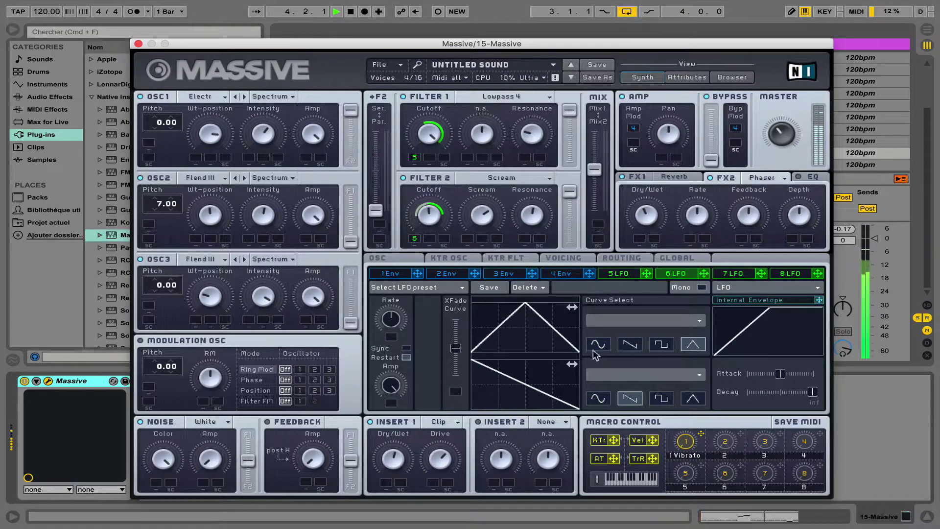
{"action": "left_click", "coordinate": [599, 346]}
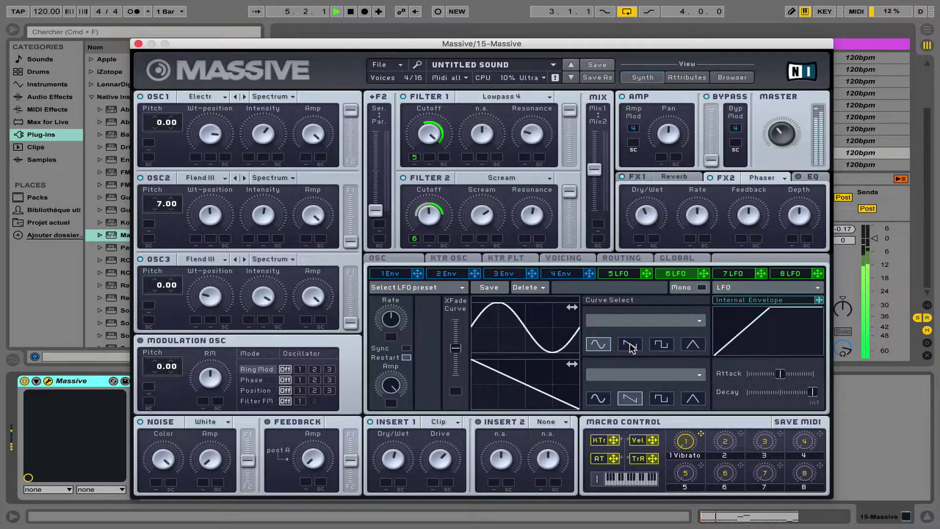
{"action": "left_click", "coordinate": [630, 346]}
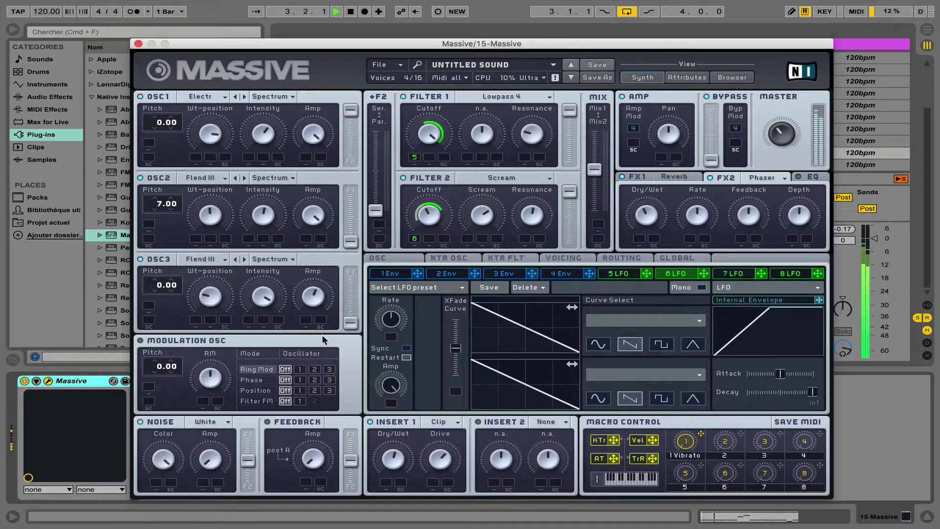
- Try out the OSC2 and OSC3 filter routing levels and Filter 2's Scream amount
{"action": "mouse_move", "coordinate": [347, 320]}
{"action": "left_mouse_down"}
{"action": "mouse_move", "coordinate": [346, 293]}
{"action": "mouse_move", "coordinate": [348, 333]}
{"action": "left_mouse_up"}
{"action": "mouse_move", "coordinate": [353, 244]}
{"action": "left_mouse_down"}
{"action": "mouse_move", "coordinate": [352, 210]}
{"action": "mouse_move", "coordinate": [354, 248]}
{"action": "left_mouse_up"}
{"action": "left_click_drag", "start_coordinate": [480, 236], "coordinate": [478, 214]}
- Switch LFO 7 to a Stepper with the factory Ascending preset and assign it to modulate Filter 2's Scream
{"action": "left_click", "coordinate": [737, 275]}
{"action": "left_click", "coordinate": [748, 288]}
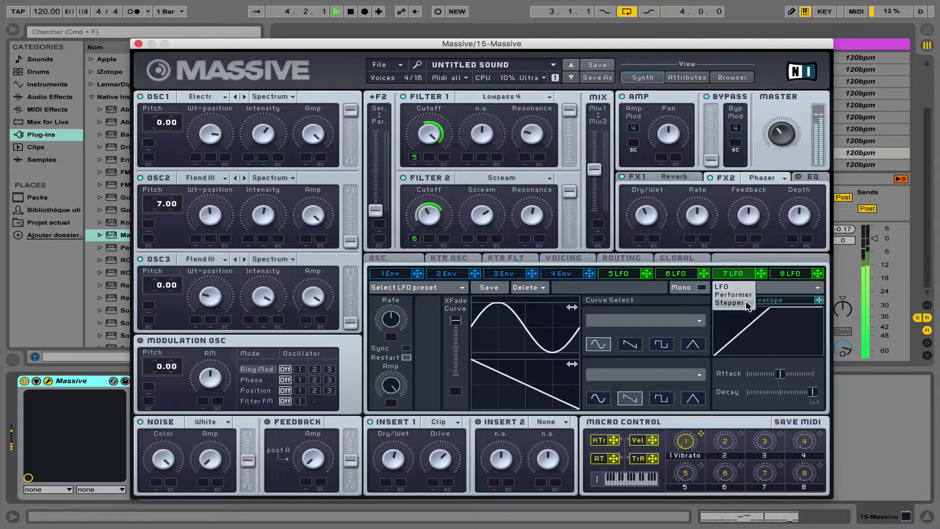
{"action": "left_click", "coordinate": [744, 301]}
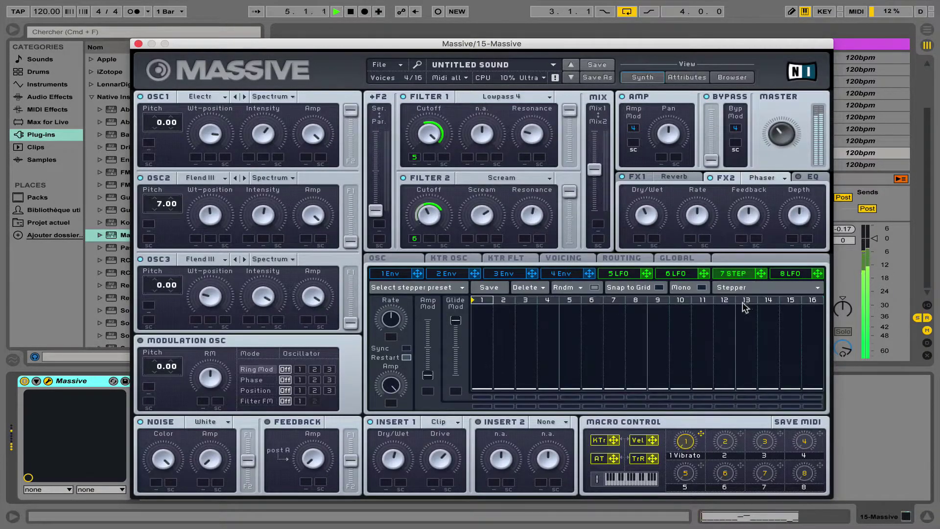
{"action": "left_click", "coordinate": [451, 288]}
{"action": "mouse_move", "coordinate": [400, 287]}
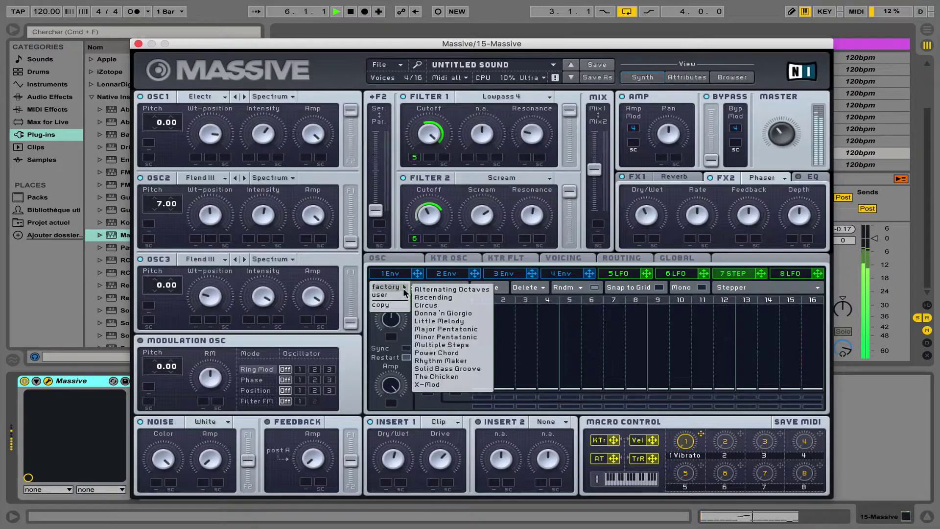
{"action": "left_click", "coordinate": [427, 298]}
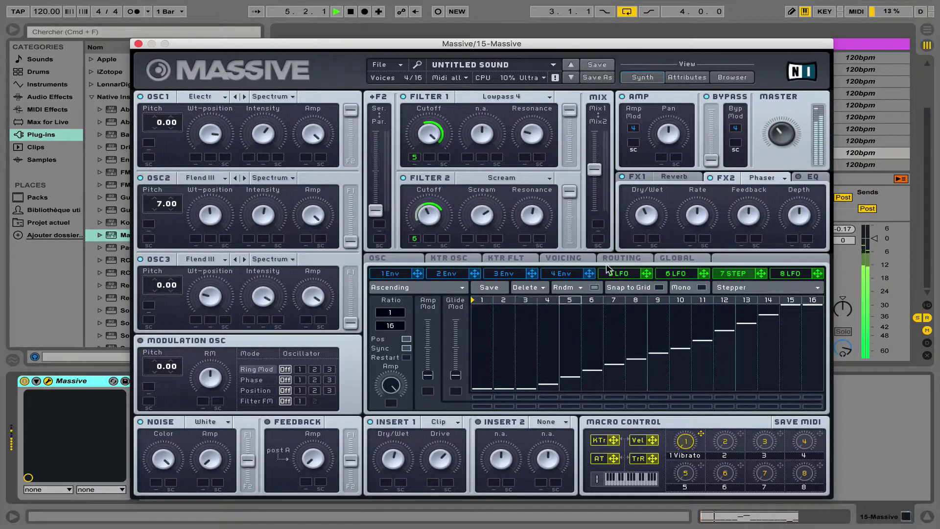
{"action": "left_click_drag", "start_coordinate": [760, 277], "coordinate": [475, 281]}
- Compare filter mix positions around the middle, and enable the EQ with raised low and high shelves
{"action": "mouse_move", "coordinate": [595, 169]}
{"action": "left_mouse_down"}
{"action": "mouse_move", "coordinate": [598, 120]}
{"action": "mouse_move", "coordinate": [603, 172]}
{"action": "left_mouse_up"}
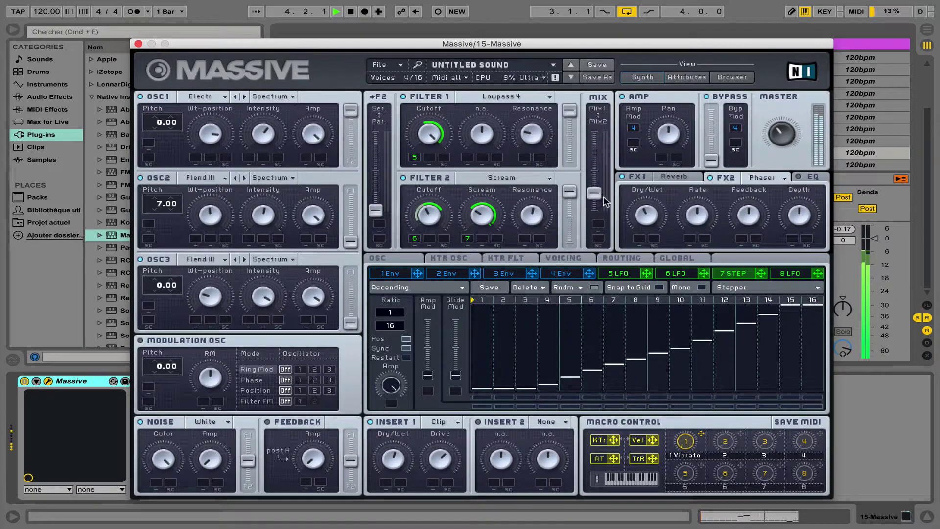
{"action": "left_click_drag", "start_coordinate": [607, 216], "coordinate": [602, 172]}
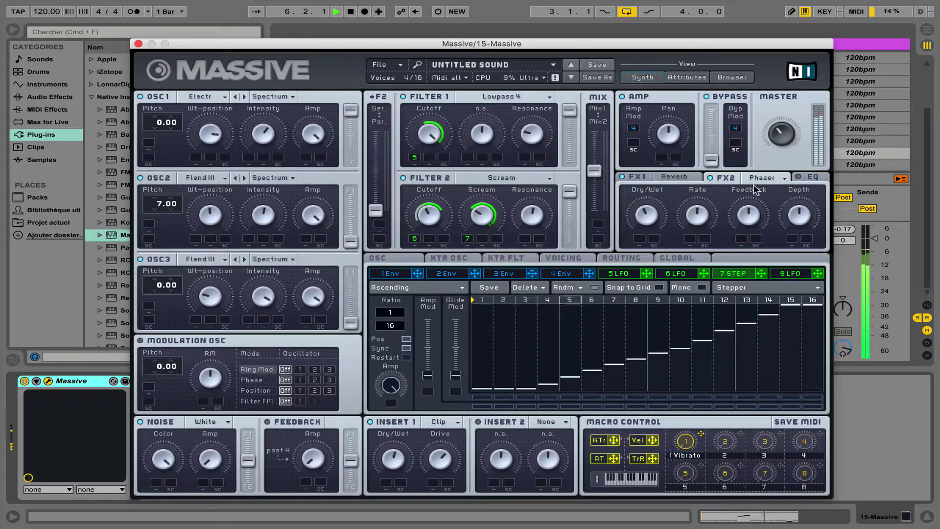
{"action": "left_click", "coordinate": [797, 178]}
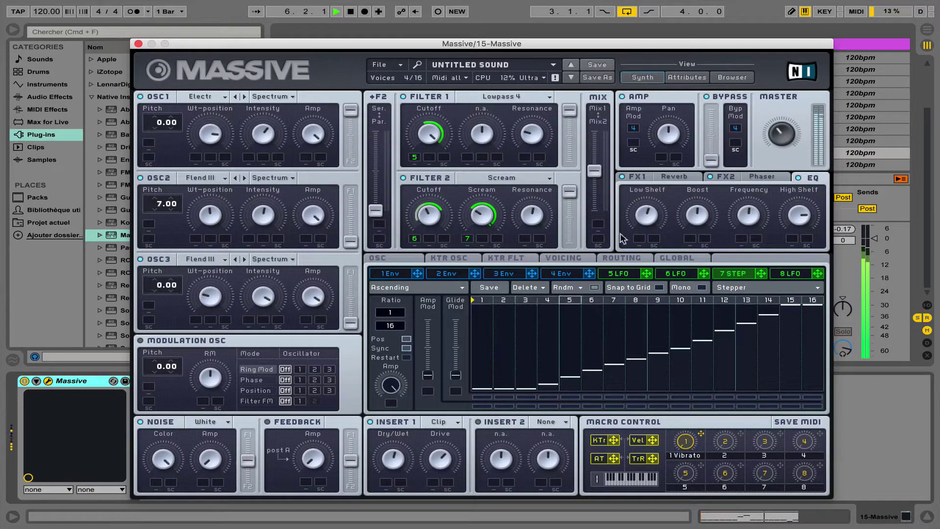
- Set the filter mix fully to Mix2 and assign macro 2, named Mix, across its full range
{"action": "left_click_drag", "start_coordinate": [594, 170], "coordinate": [594, 210]}
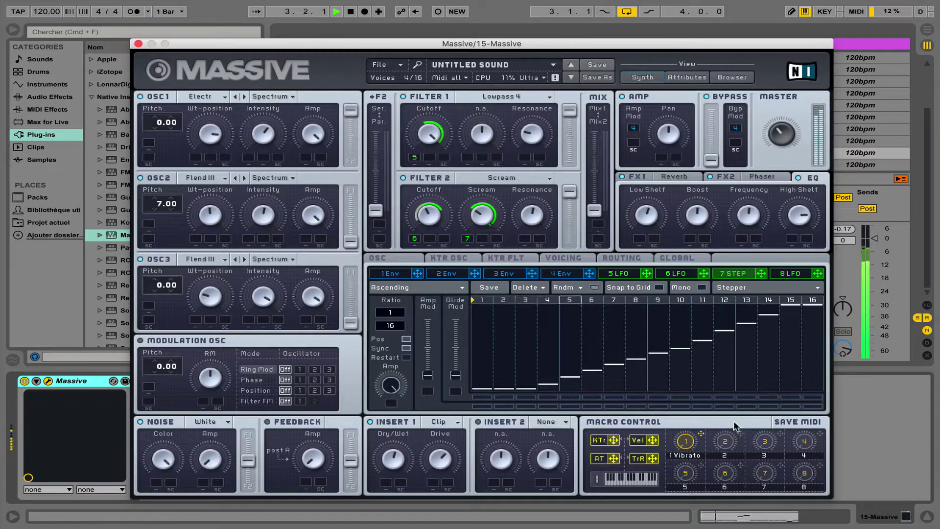
{"action": "left_click_drag", "start_coordinate": [620, 273], "coordinate": [598, 224]}
{"action": "left_click_drag", "start_coordinate": [598, 224], "coordinate": [597, 130]}
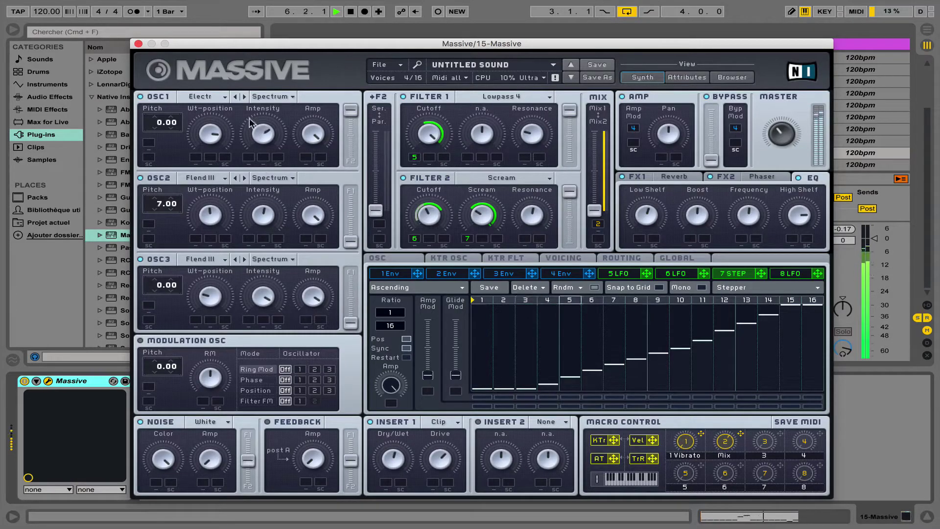
- Lower OSC1's Intensity and Wt-position, and assign macro 3 over the Wt-position's full range, named Wt Osc1
{"action": "left_click_drag", "start_coordinate": [261, 125], "coordinate": [263, 146]}
{"action": "mouse_move", "coordinate": [213, 153]}
{"action": "left_mouse_down"}
{"action": "mouse_move", "coordinate": [193, 102]}
{"action": "mouse_move", "coordinate": [213, 159]}
{"action": "left_mouse_up"}
{"action": "mouse_move", "coordinate": [781, 436]}
{"action": "left_mouse_down"}
{"action": "mouse_move", "coordinate": [325, 230]}
{"action": "mouse_move", "coordinate": [208, 156]}
{"action": "mouse_move", "coordinate": [542, 309]}
{"action": "mouse_move", "coordinate": [728, 424]}
{"action": "mouse_move", "coordinate": [780, 436]}
{"action": "left_mouse_up"}
{"action": "left_click_drag", "start_coordinate": [209, 130], "coordinate": [208, 146]}
{"action": "left_click_drag", "start_coordinate": [781, 434], "coordinate": [214, 80]}
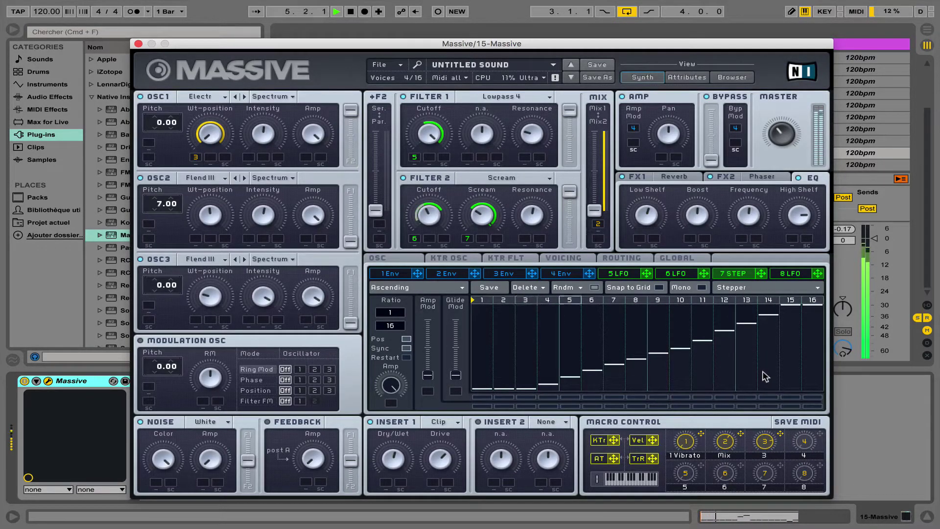
{"action": "double_click", "coordinate": [769, 456]}
- Audition Wt-position and Intensity changes on OSC2 and OSC3, and lower the FX1 reverb's dry/wet amount
{"action": "left_click_drag", "start_coordinate": [209, 216], "coordinate": [212, 134]}
{"action": "left_click_drag", "start_coordinate": [229, 191], "coordinate": [241, 291]}
{"action": "left_click_drag", "start_coordinate": [226, 192], "coordinate": [242, 333]}
{"action": "left_click_drag", "start_coordinate": [264, 213], "coordinate": [270, 312]}
{"action": "left_click", "coordinate": [673, 175]}
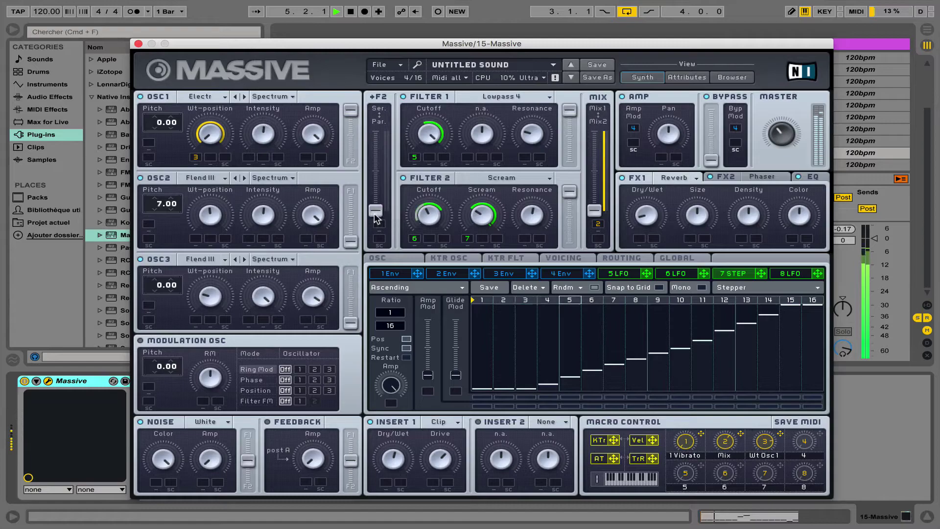
{"action": "mouse_move", "coordinate": [375, 215]}
{"action": "left_mouse_down"}
{"action": "mouse_move", "coordinate": [381, 135]}
{"action": "mouse_move", "coordinate": [390, 226]}
{"action": "left_mouse_up"}
- Assign macro 4 to the Dry/Wet amount of Insert 1 and name the macro HardClip
{"action": "left_click_drag", "start_coordinate": [394, 455], "coordinate": [392, 392]}
{"action": "mouse_move", "coordinate": [696, 439]}
{"action": "left_mouse_down"}
{"action": "mouse_move", "coordinate": [391, 495]}
{"action": "mouse_move", "coordinate": [386, 483]}
{"action": "mouse_move", "coordinate": [394, 527]}
{"action": "left_mouse_up"}
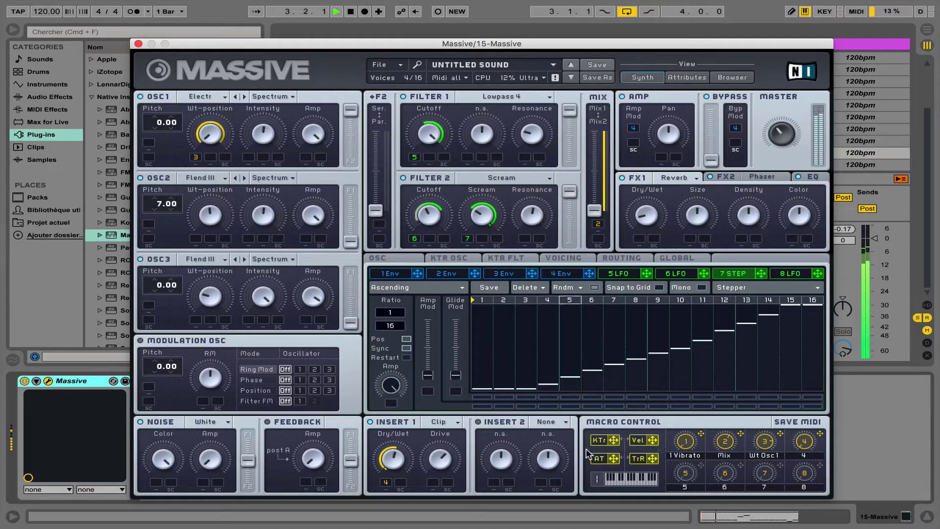
{"action": "left_click", "coordinate": [452, 424]}
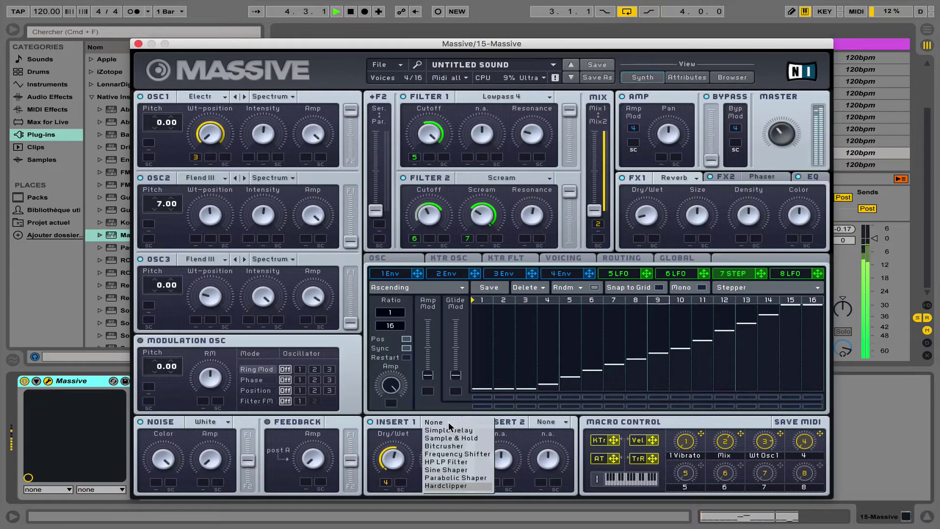
{"action": "left_click", "coordinate": [804, 456]}
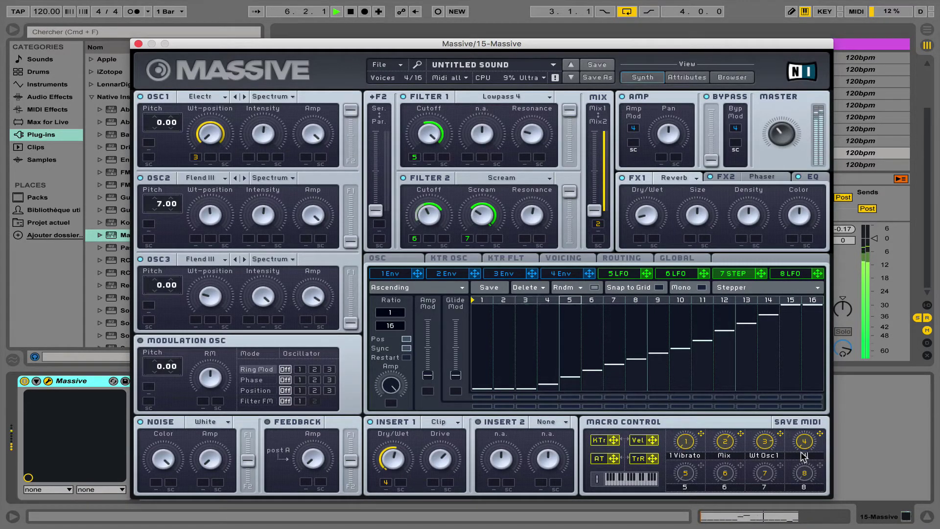
{"action": "type", "text": "HardClipper"}
{"action": "key", "text": "Return"}
{"action": "key", "text": "Return"}
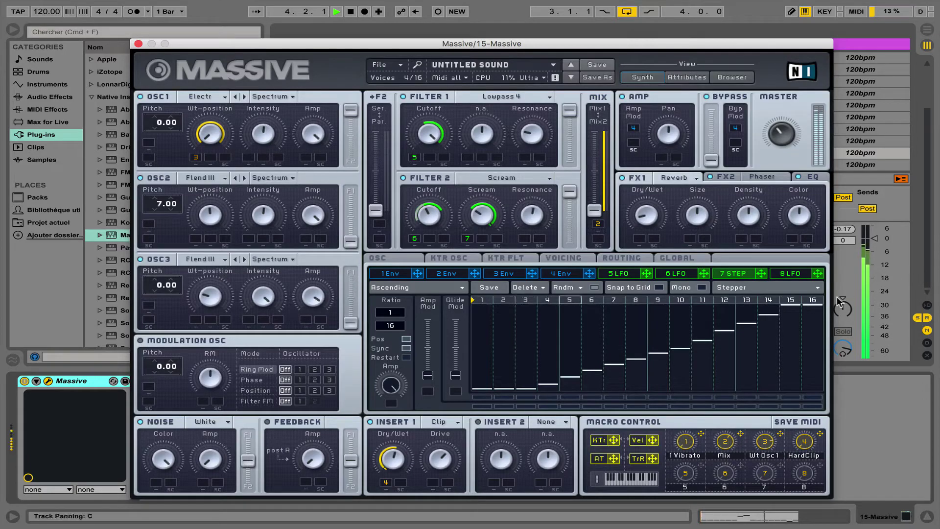
- Save the sound as Intox in the DRJ_Massive_Presets folder
{"action": "left_click", "coordinate": [597, 78]}
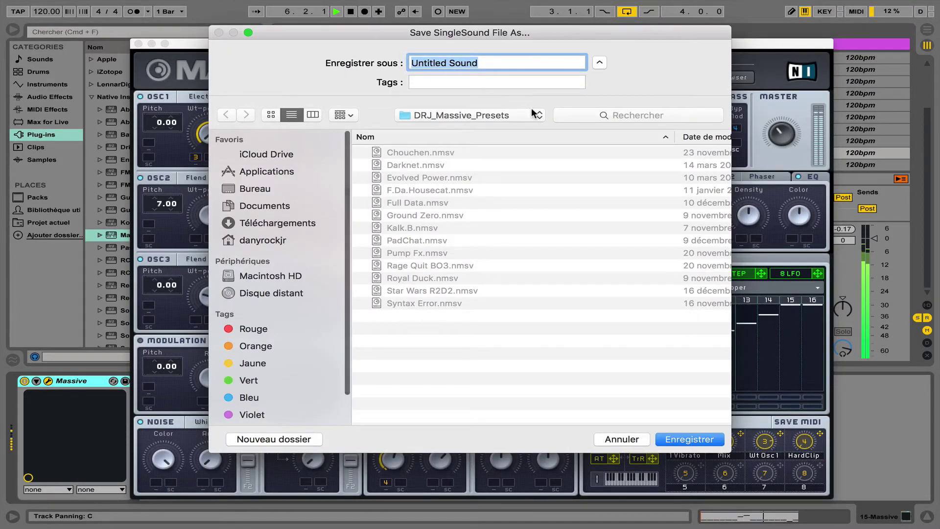
{"action": "type", "text": "Intox"}
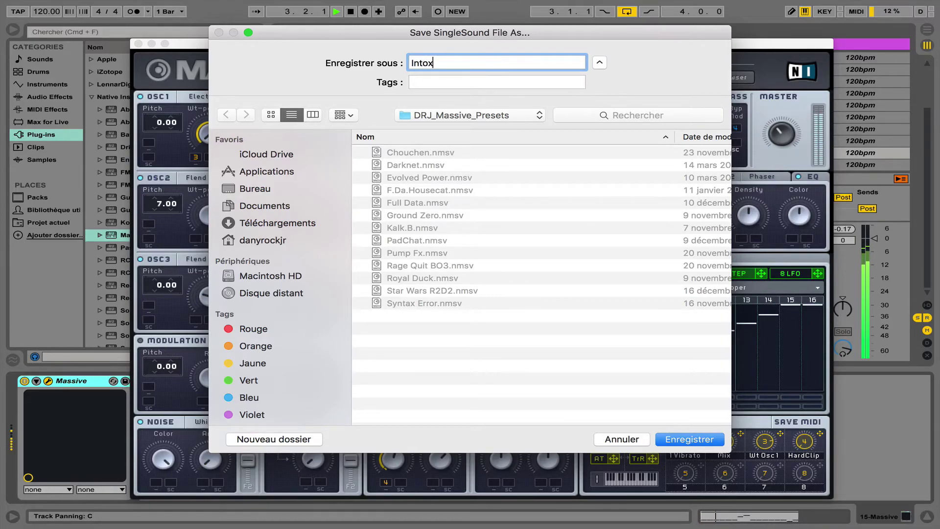
{"action": "left_click", "coordinate": [690, 439]}
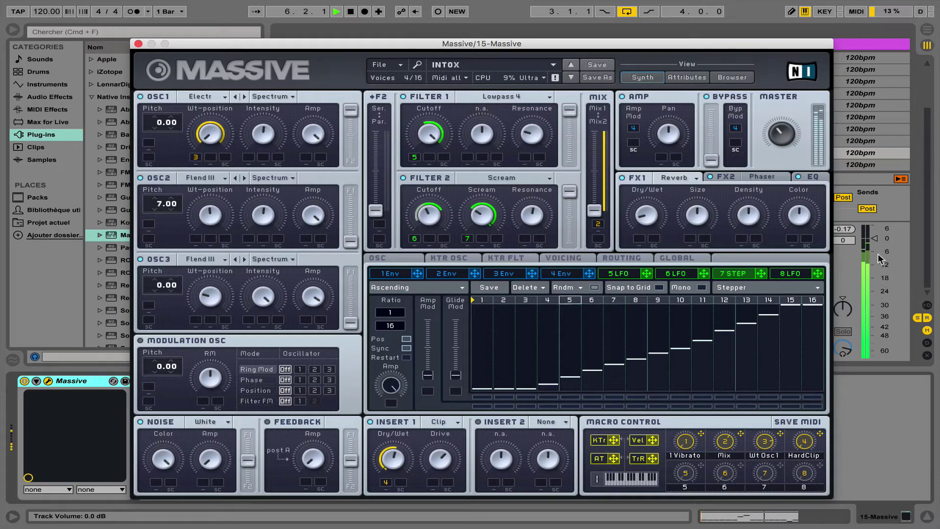
- Fade out the master track's volume and reopen the Massive plug-in window
{"action": "left_click_drag", "start_coordinate": [875, 240], "coordinate": [875, 357]}
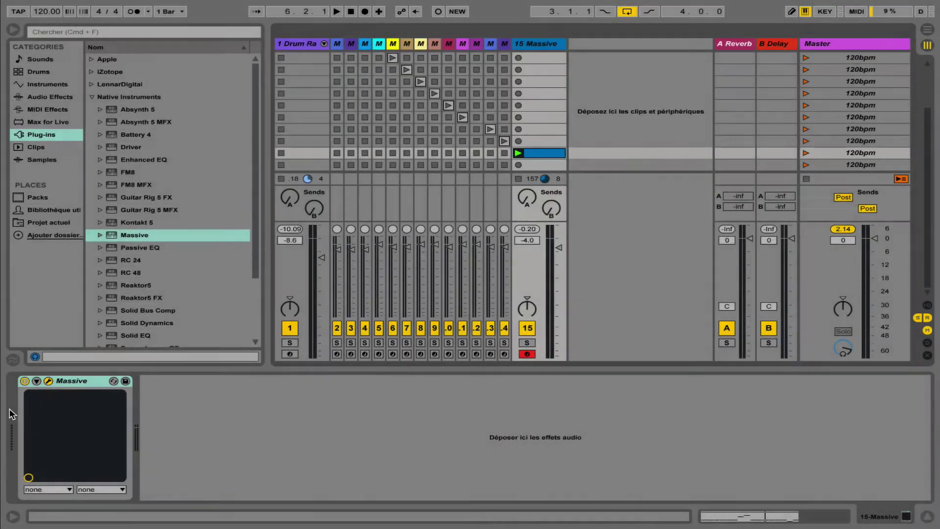
{"action": "left_click", "coordinate": [48, 381]}
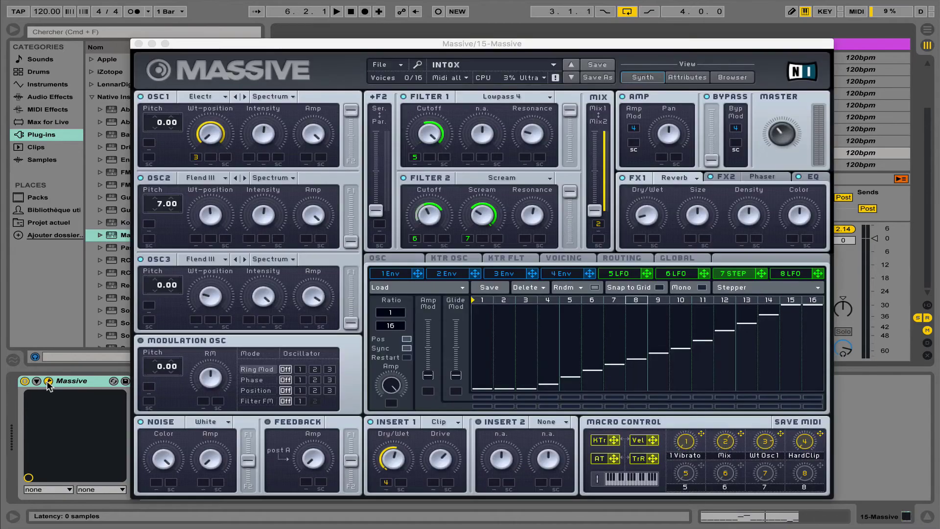